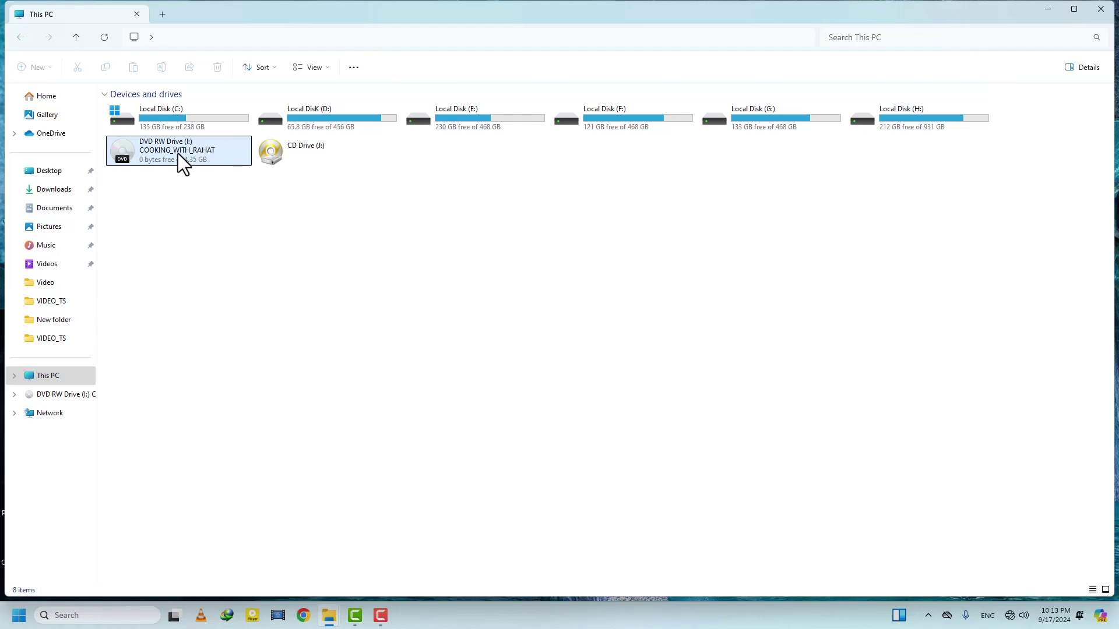
Open the VIDEO_TS folder on the COOKING_WITH_RAHAT disc in DVD RW Drive (I:).
right_click(177, 148)
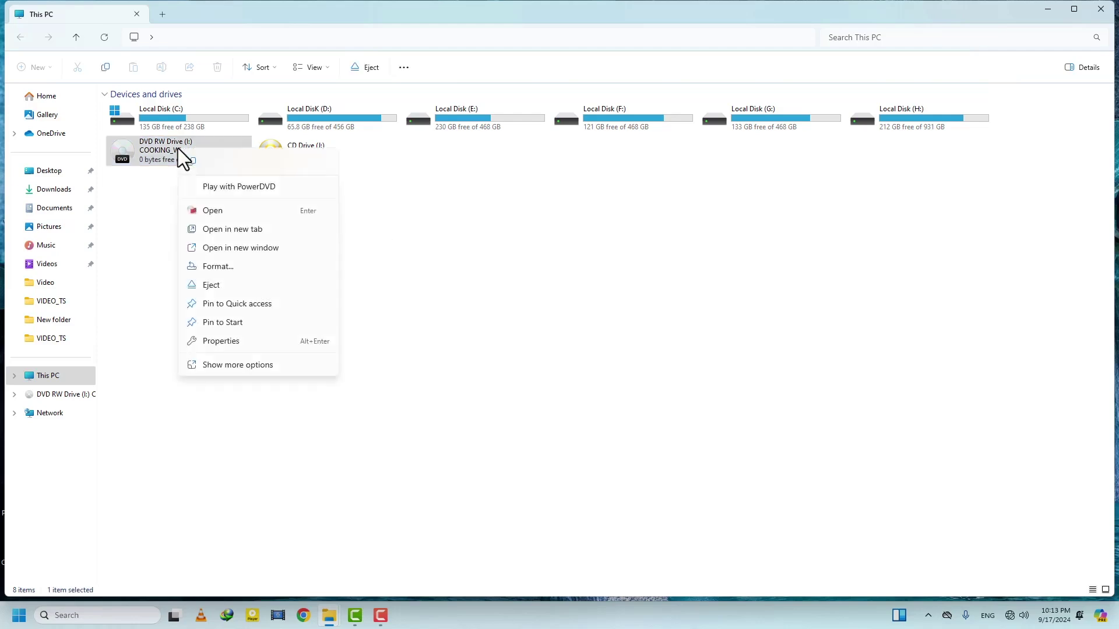
click(369, 190)
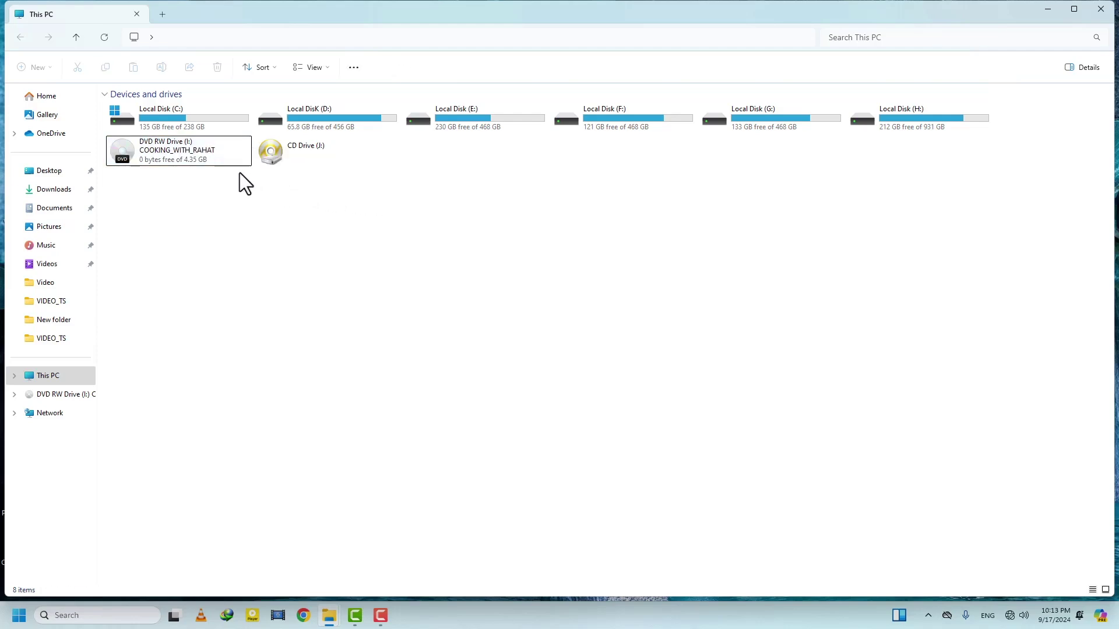
mouse_move(206, 159)
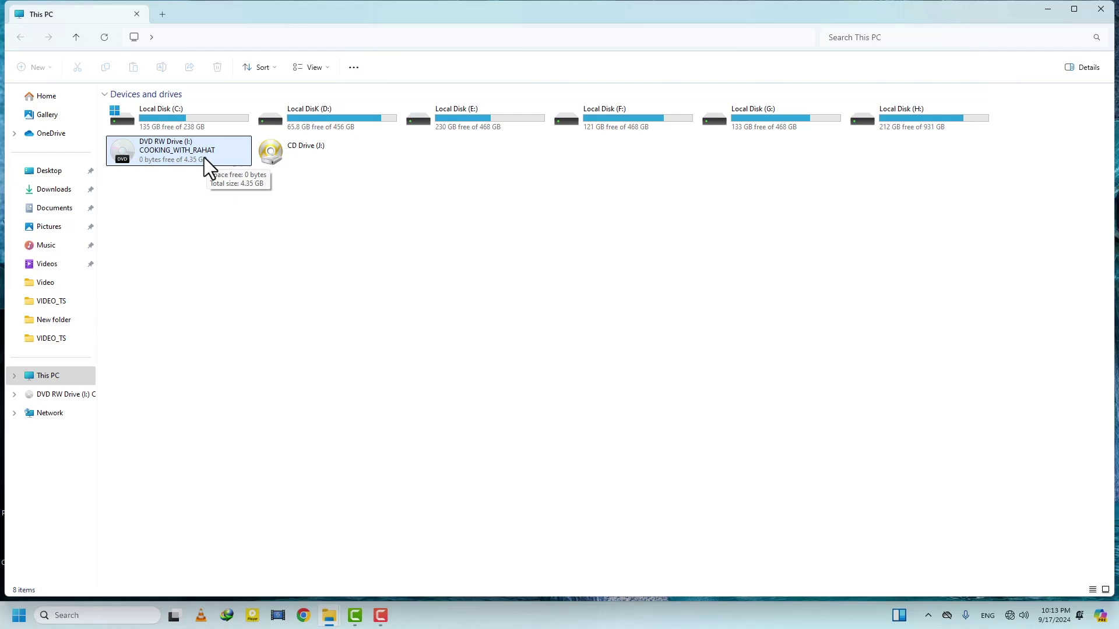
double_click(204, 158)
click(144, 143)
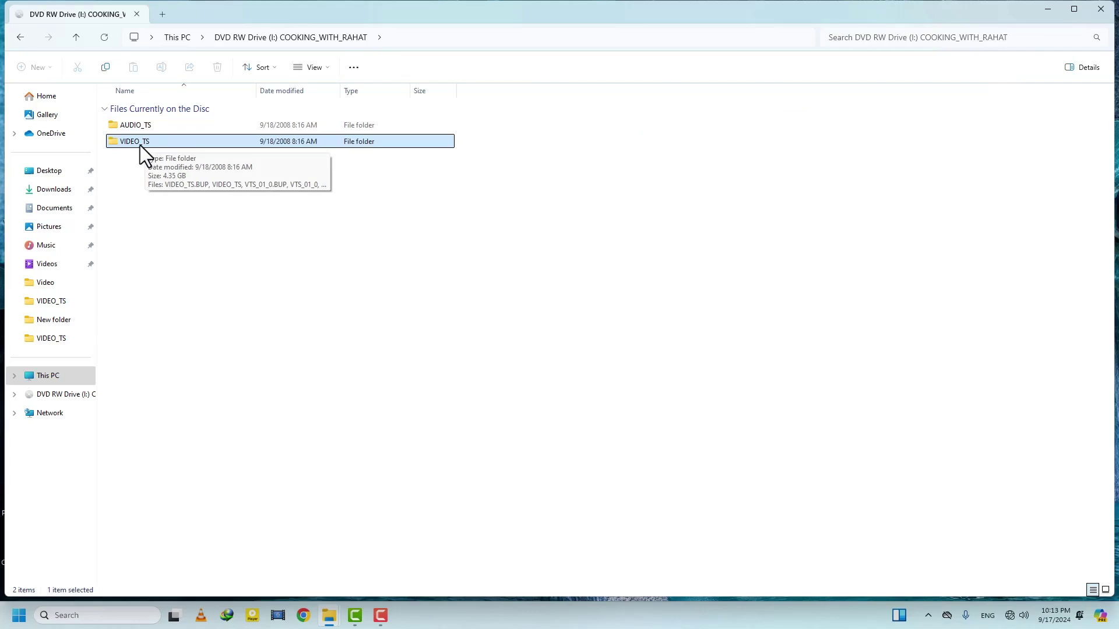
double_click(140, 145)
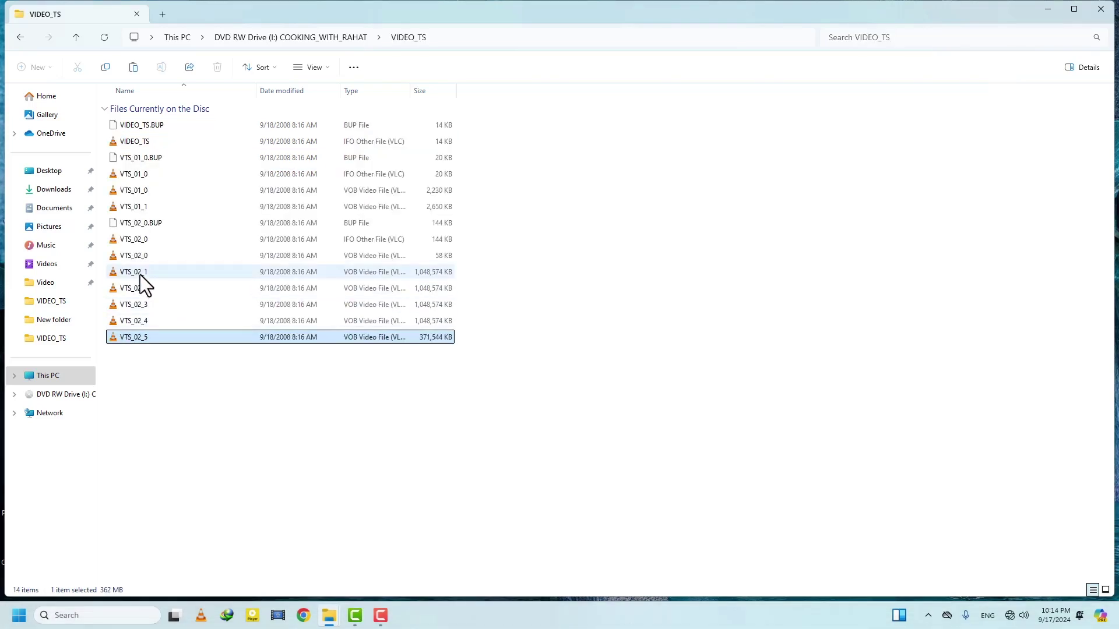
Try to copy the VTS_02_1 video from the disc into New folder and minimise the folder window.
click(140, 274)
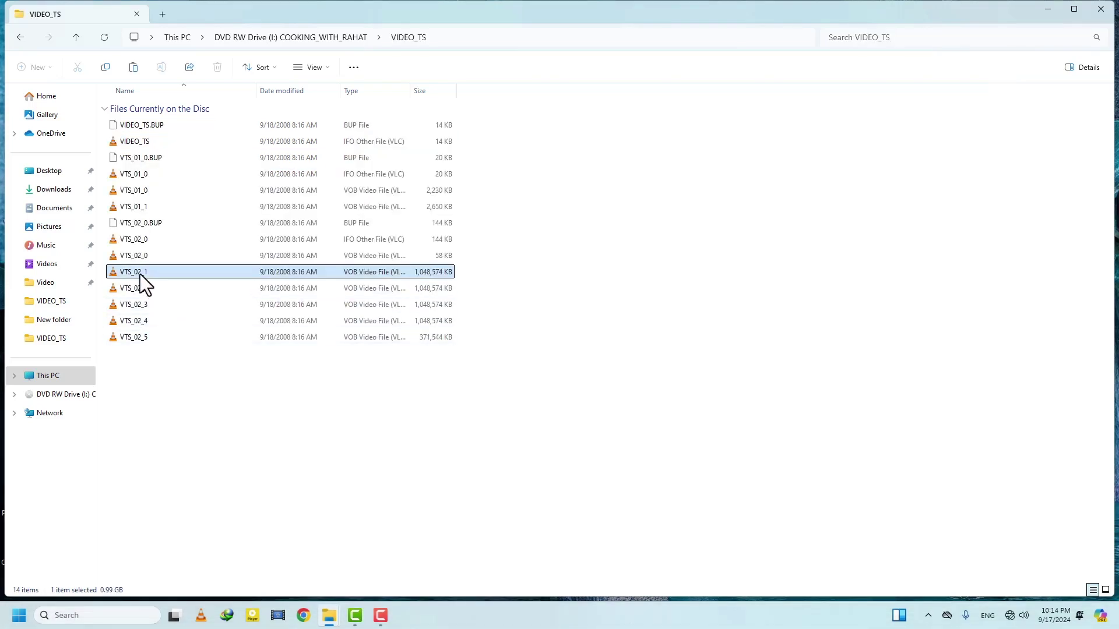
mouse_move(329, 615)
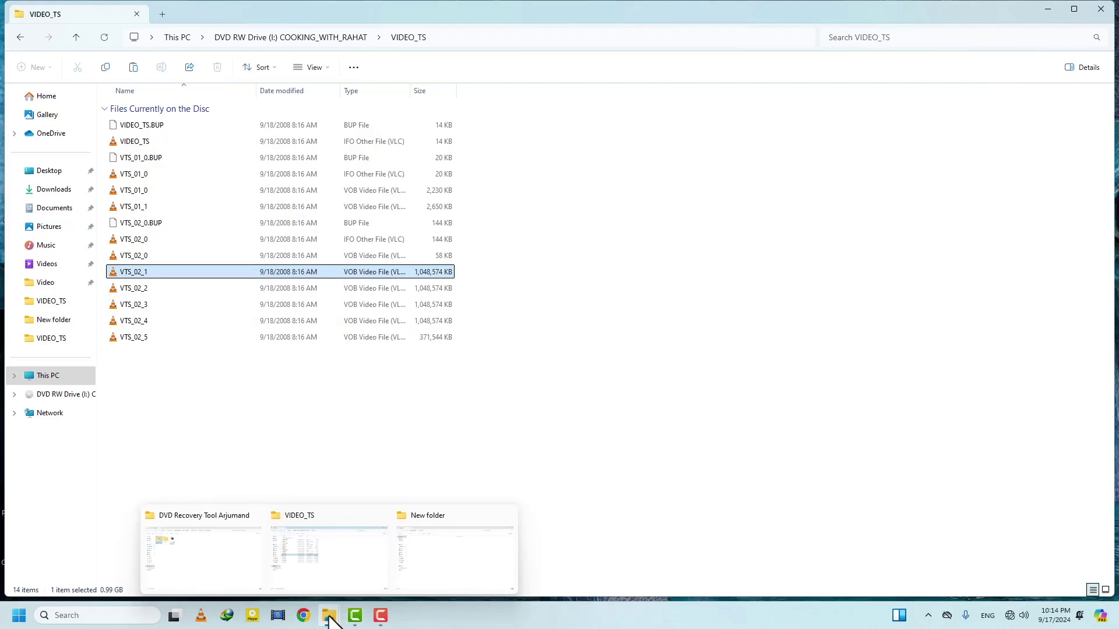
click(432, 563)
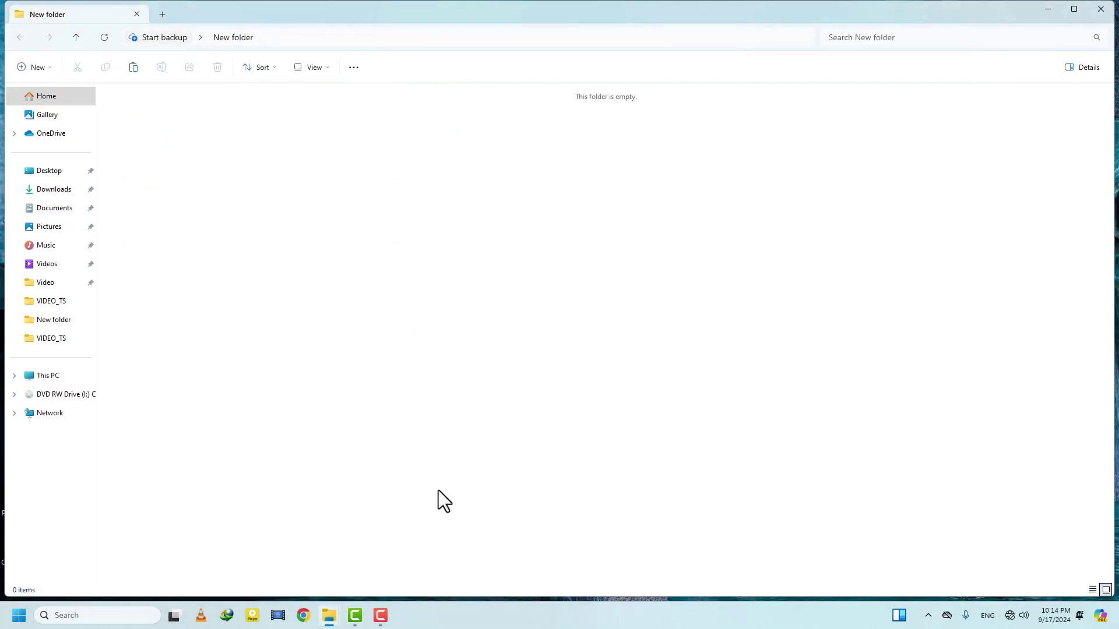
key(ctrl+v)
click(1048, 10)
Launch Recovery Toolbox for CD Free and scan drive I: with c:\_CDRestored as the target directory.
mouse_move(329, 617)
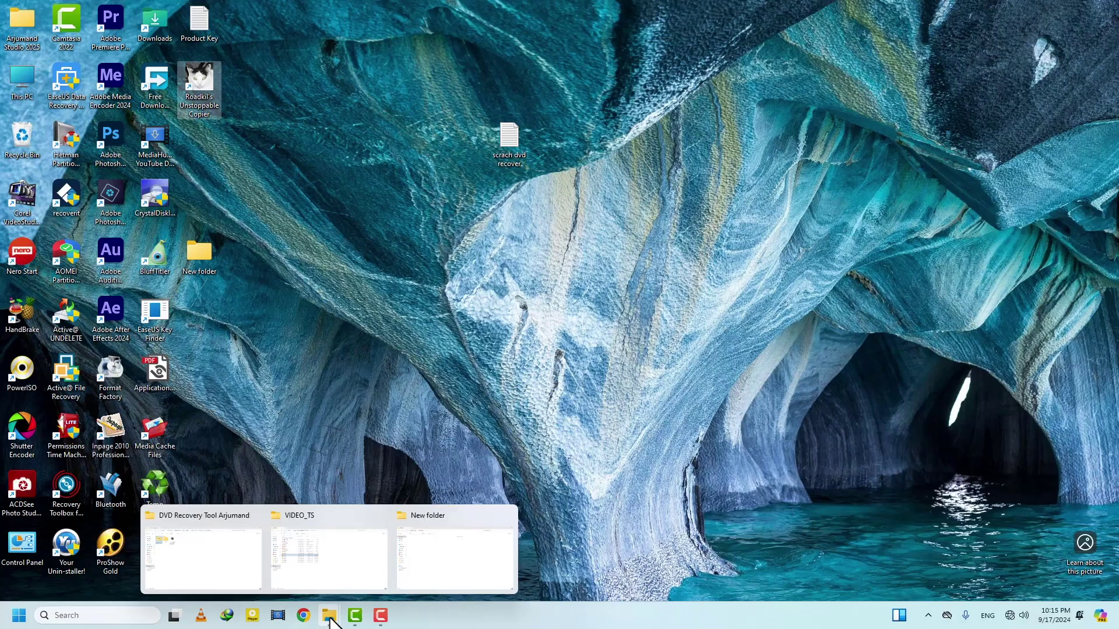
click(232, 569)
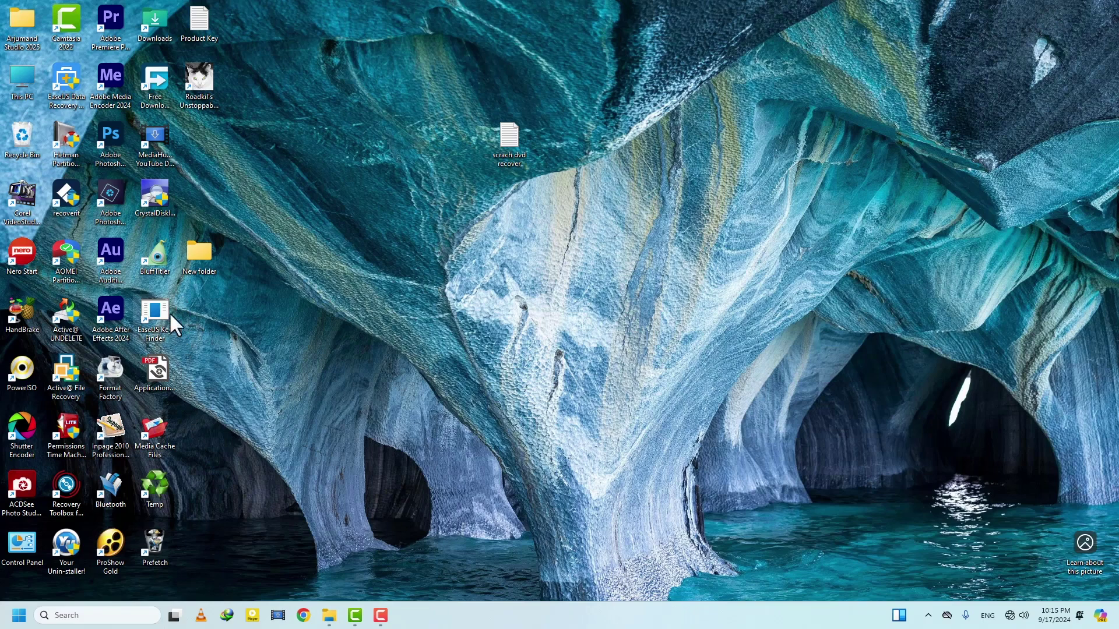
double_click(66, 490)
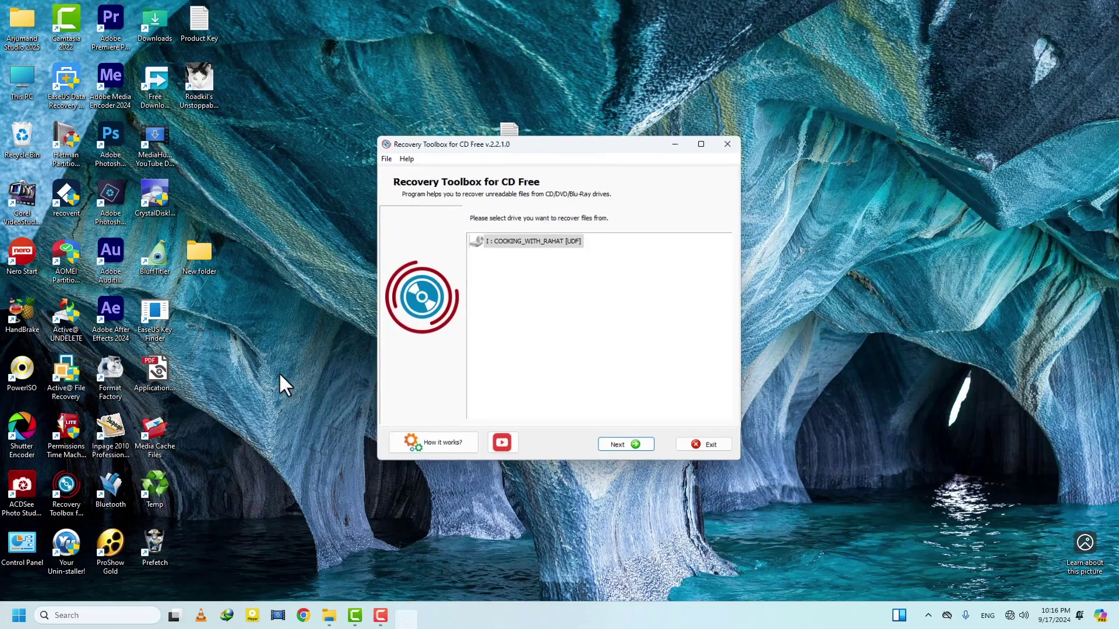
click(621, 449)
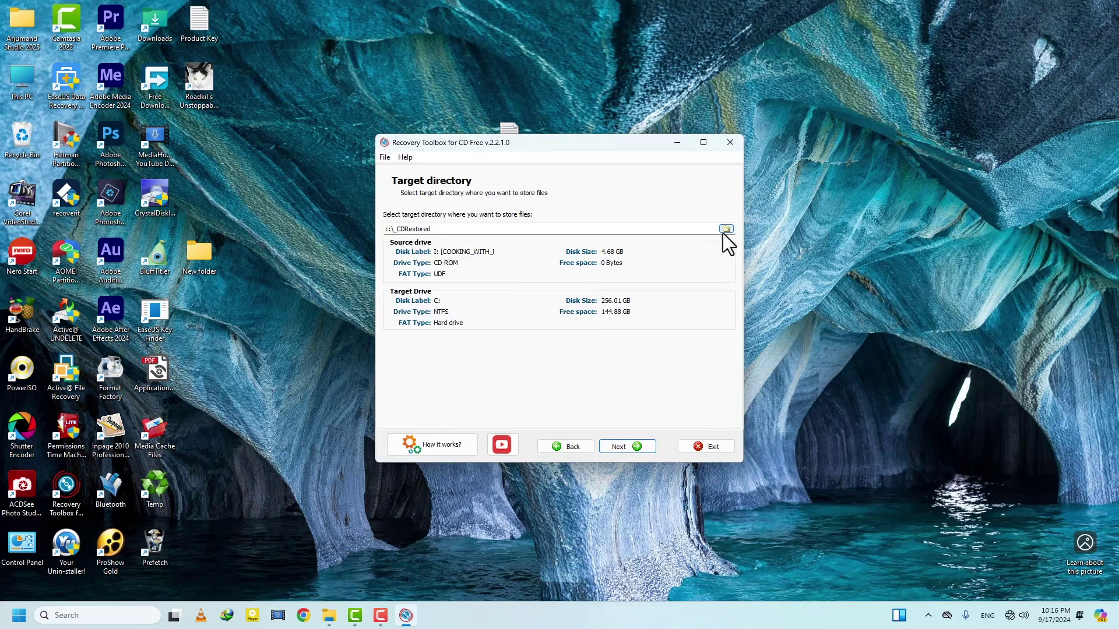
click(618, 449)
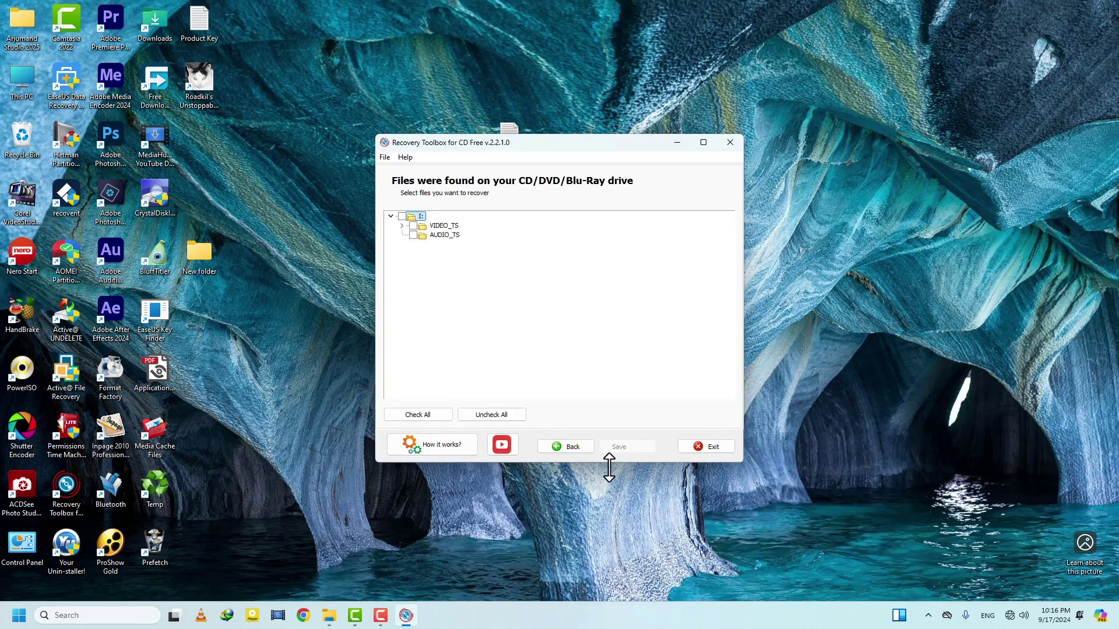
Start recovering only VTS_02_5.VOB from the VIDEO_TS folder and skip the remainder of the file.
click(401, 226)
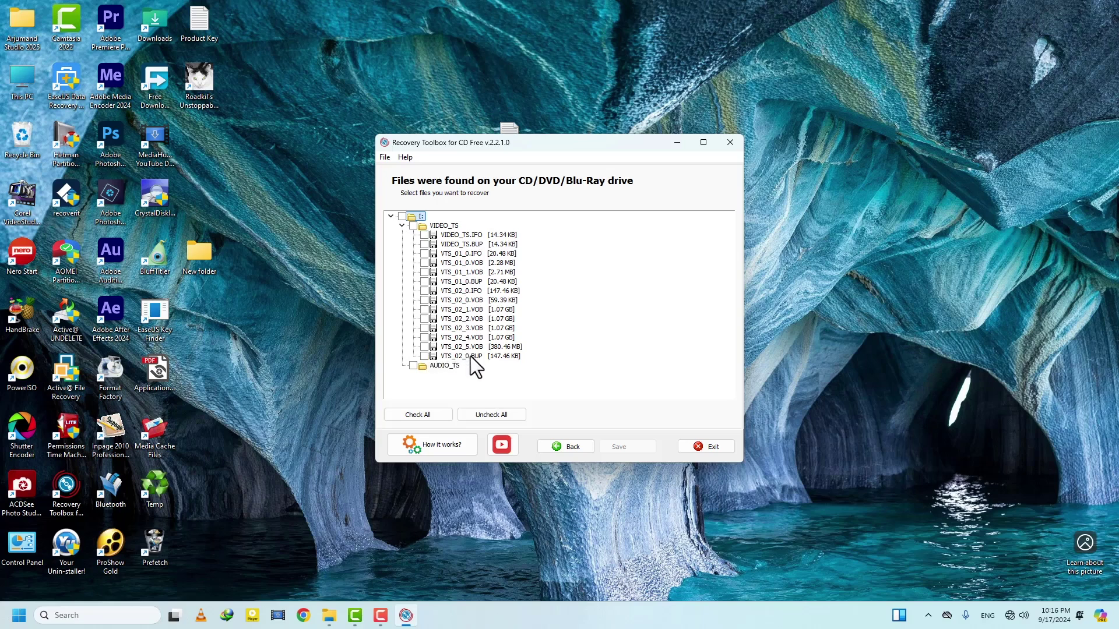
click(424, 346)
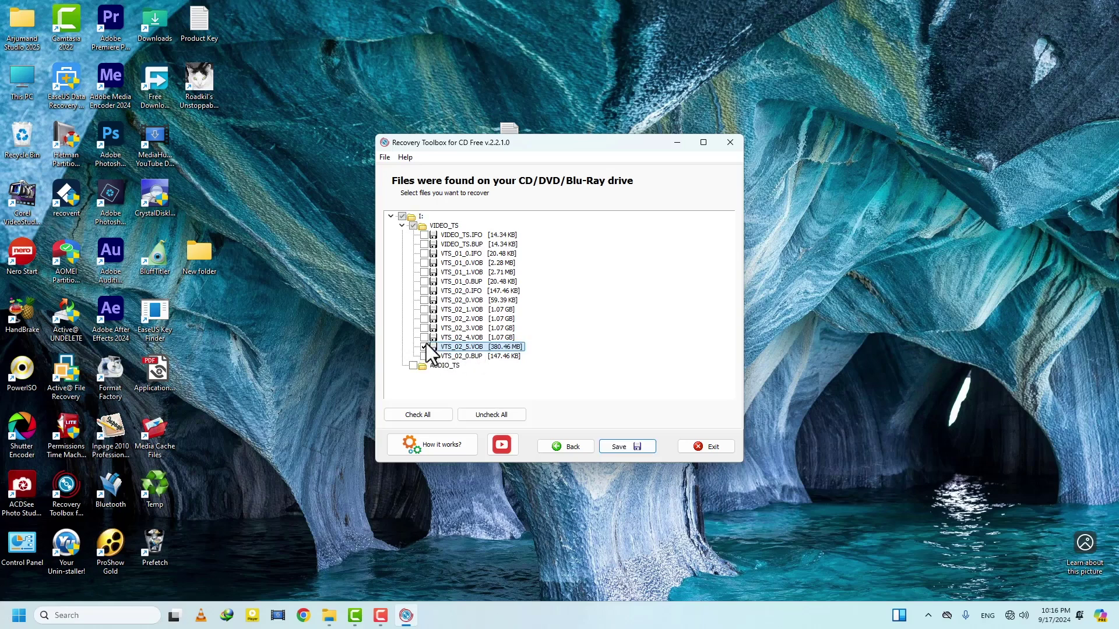
click(623, 449)
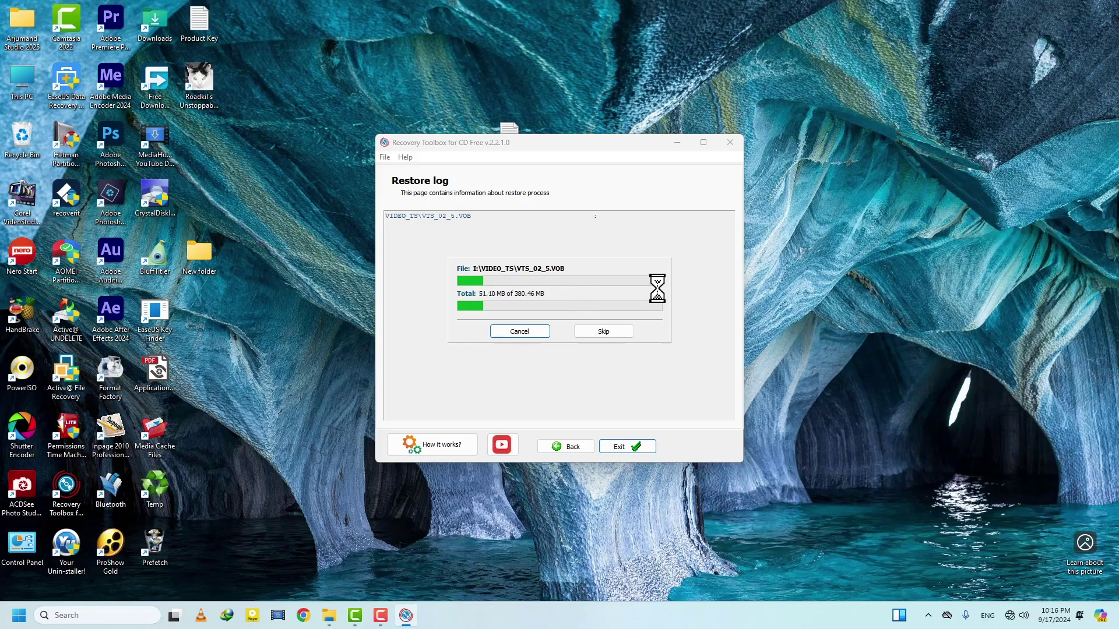
click(604, 331)
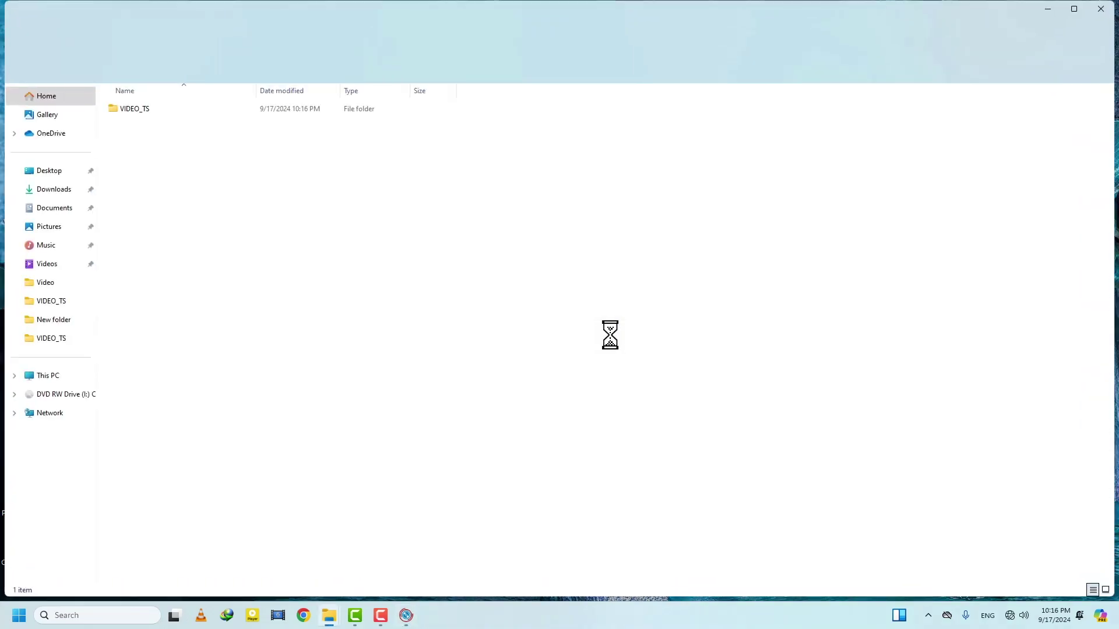
Look inside the restored VIDEO_TS folder, then exit Recovery Toolbox and close the web page it launches.
double_click(126, 108)
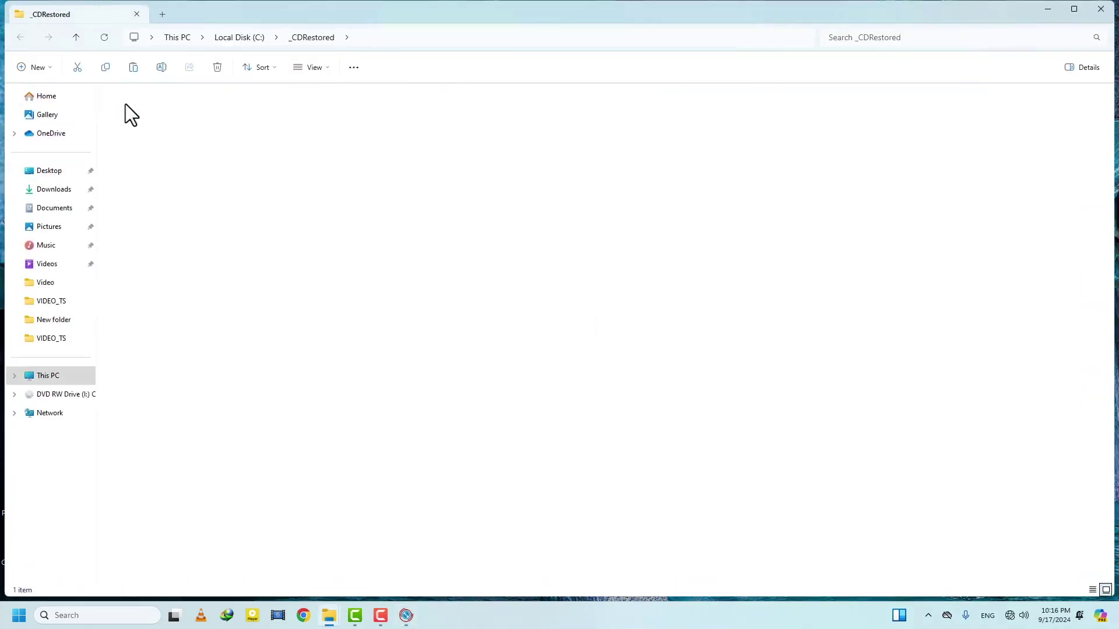
double_click(125, 120)
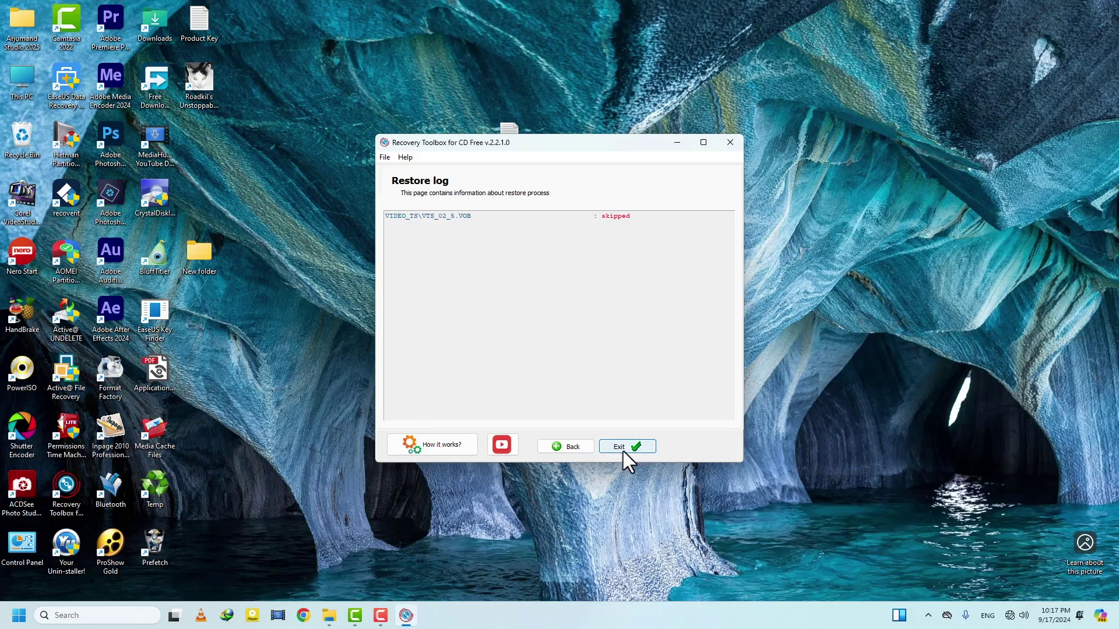
click(624, 450)
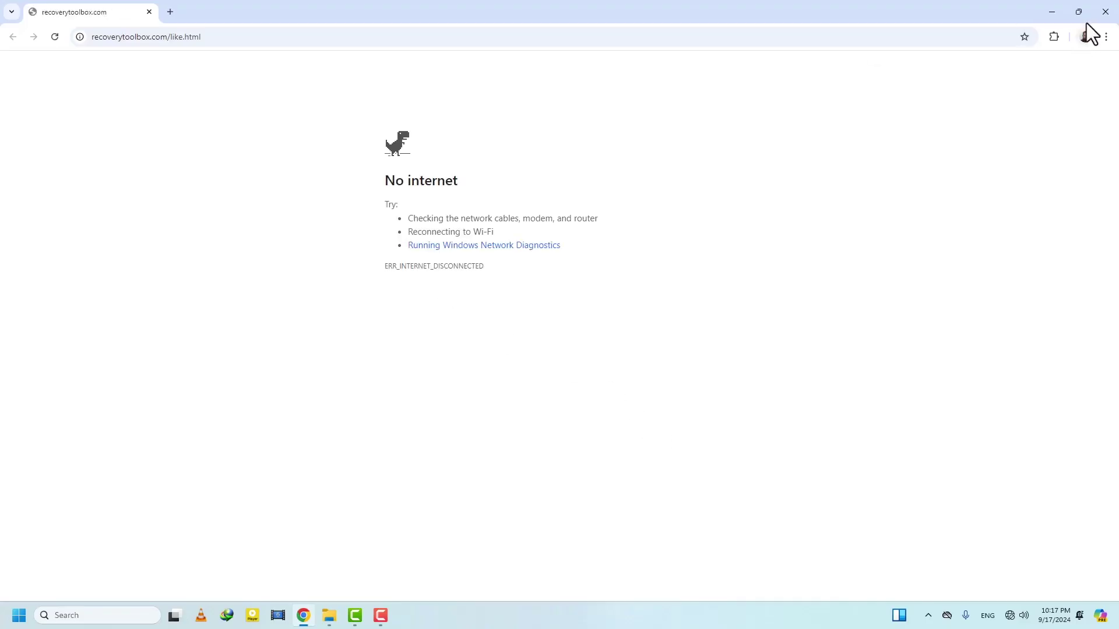
click(1105, 12)
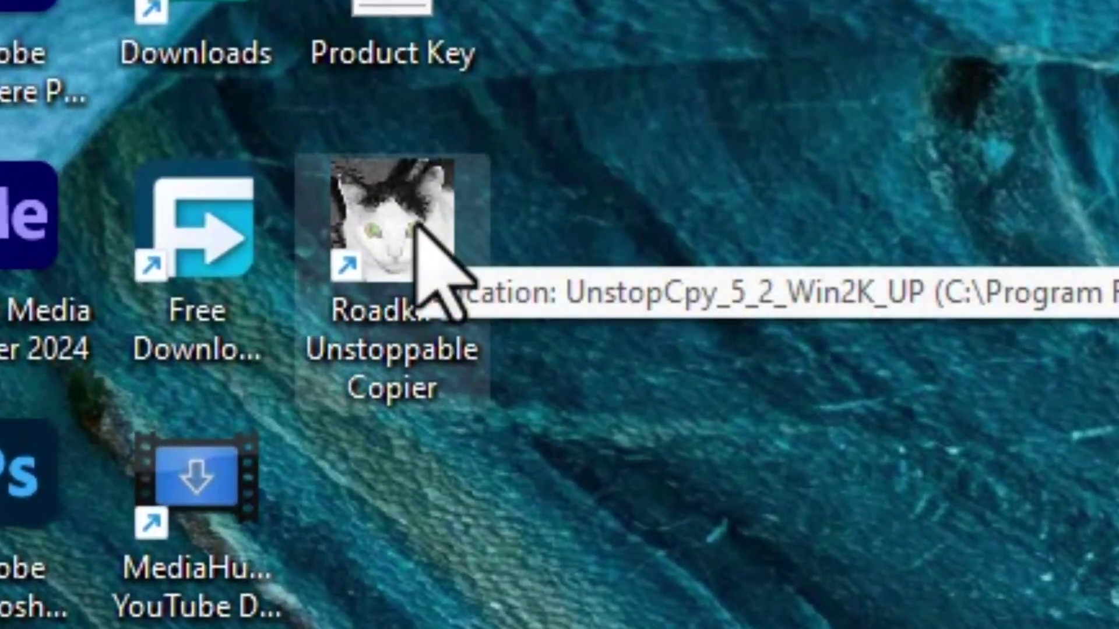
Launch Roadkil's Unstoppable Copier and look through the locations available for the target directory.
double_click(419, 228)
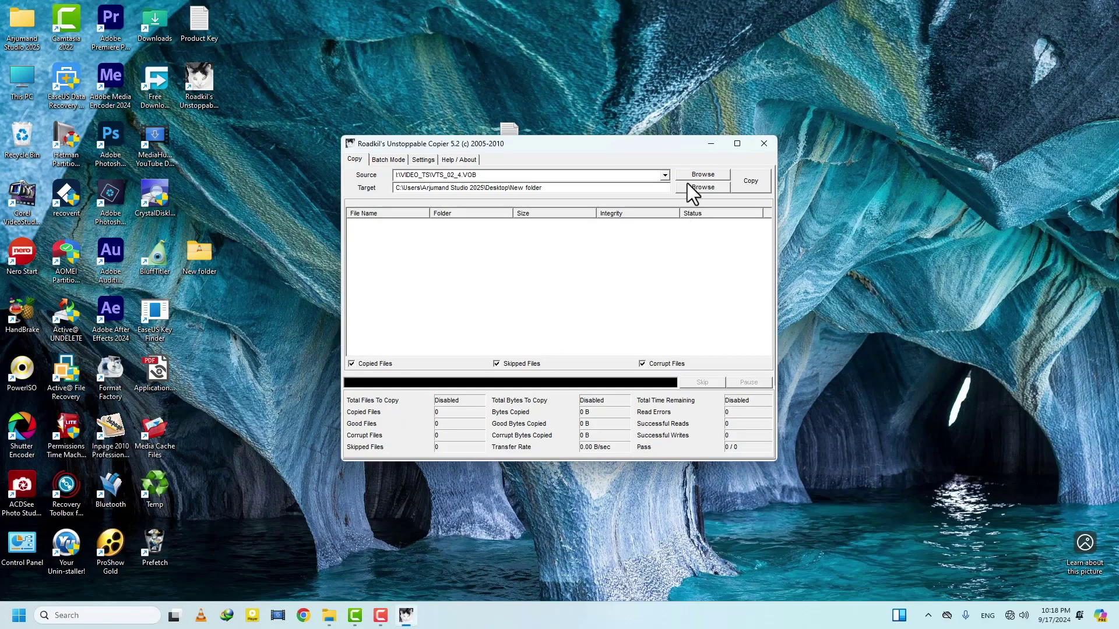
click(687, 186)
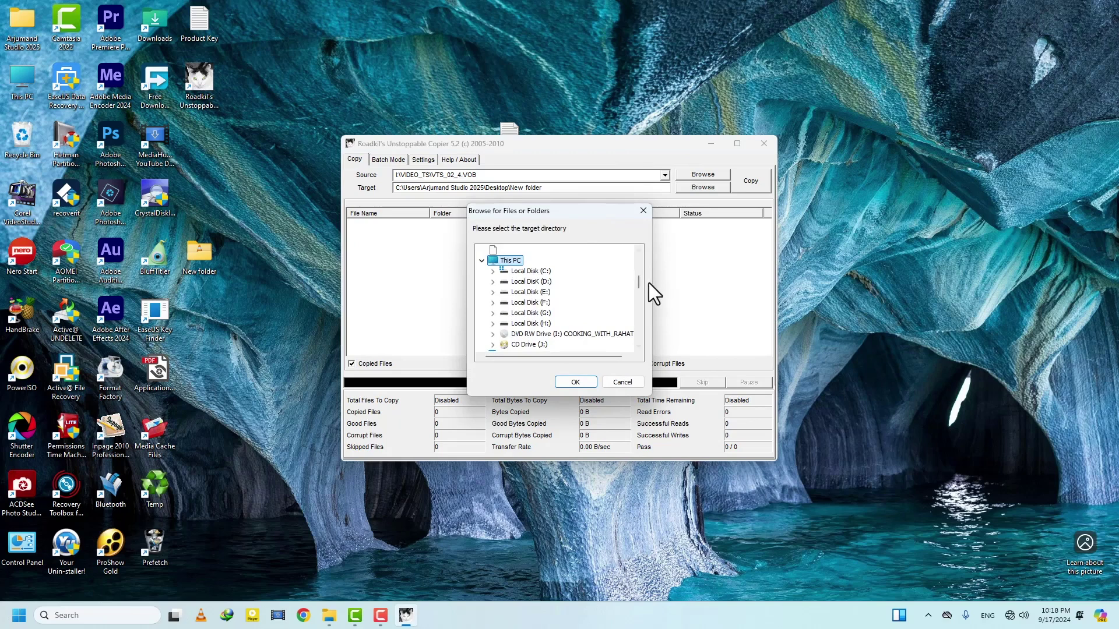
drag(639, 278, 647, 239)
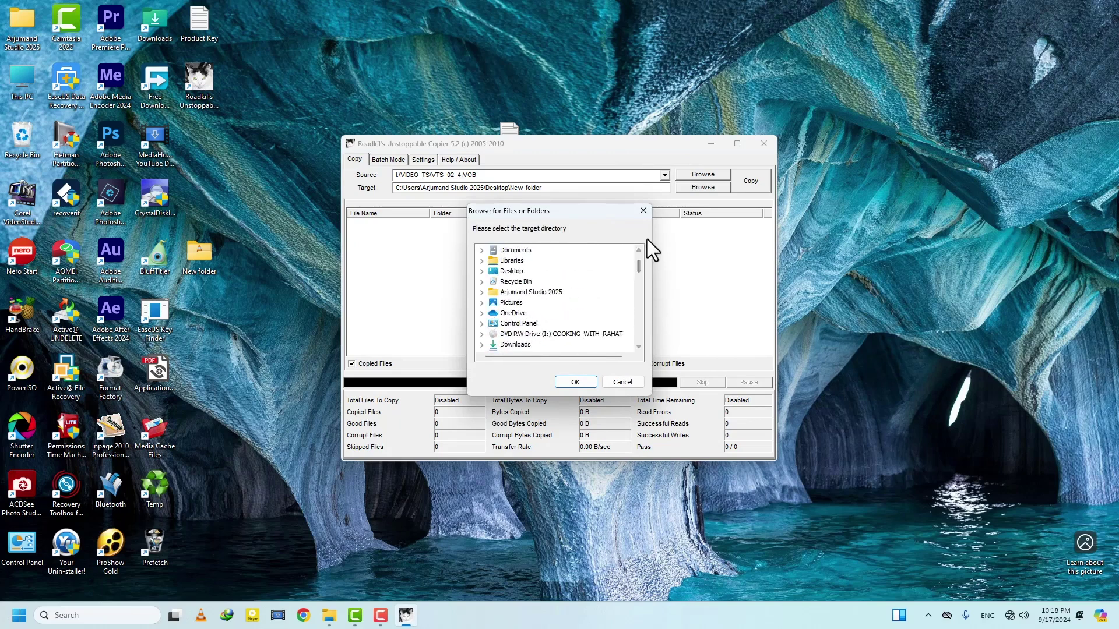
click(622, 382)
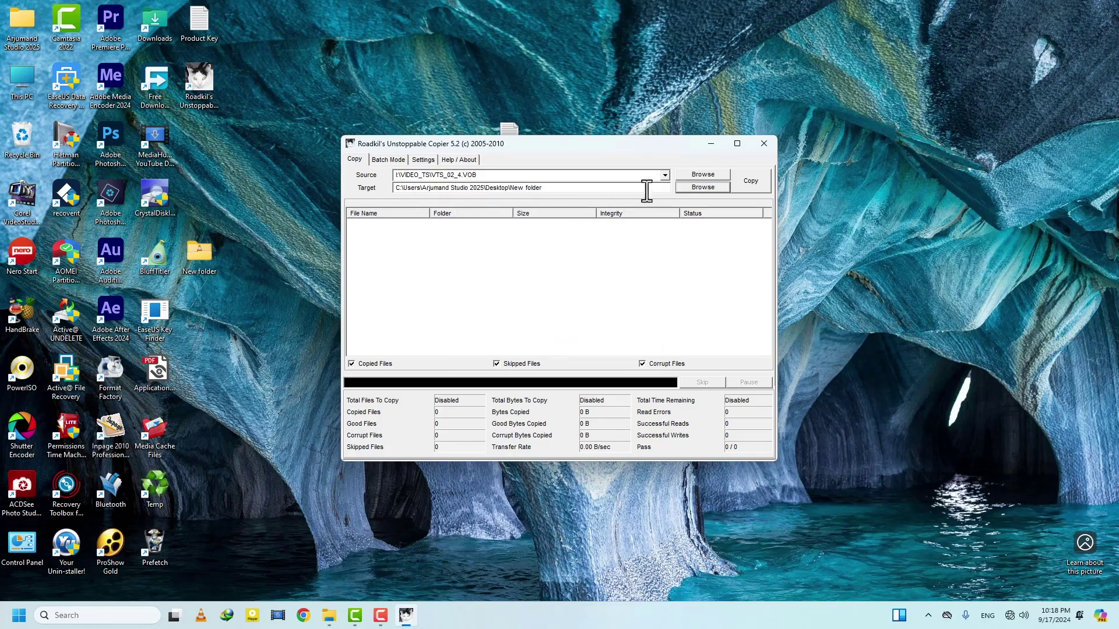
Choose VTS_02_4 from the VIDEO_TS folder on DVD RW Drive (I:) as the copy source.
click(708, 174)
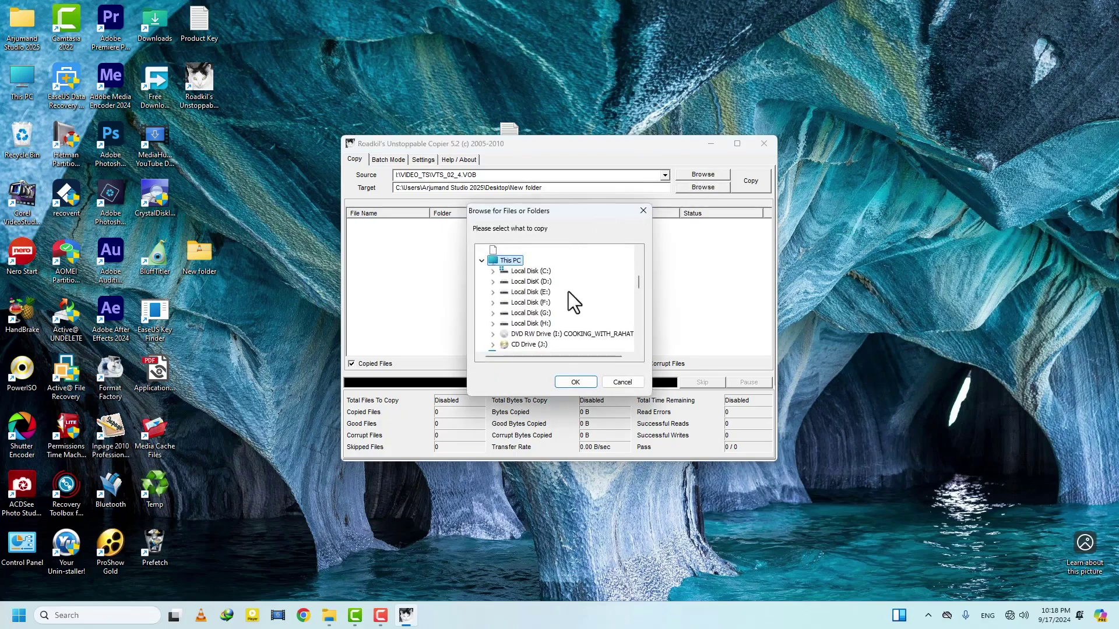
scroll(639, 286, down, 1)
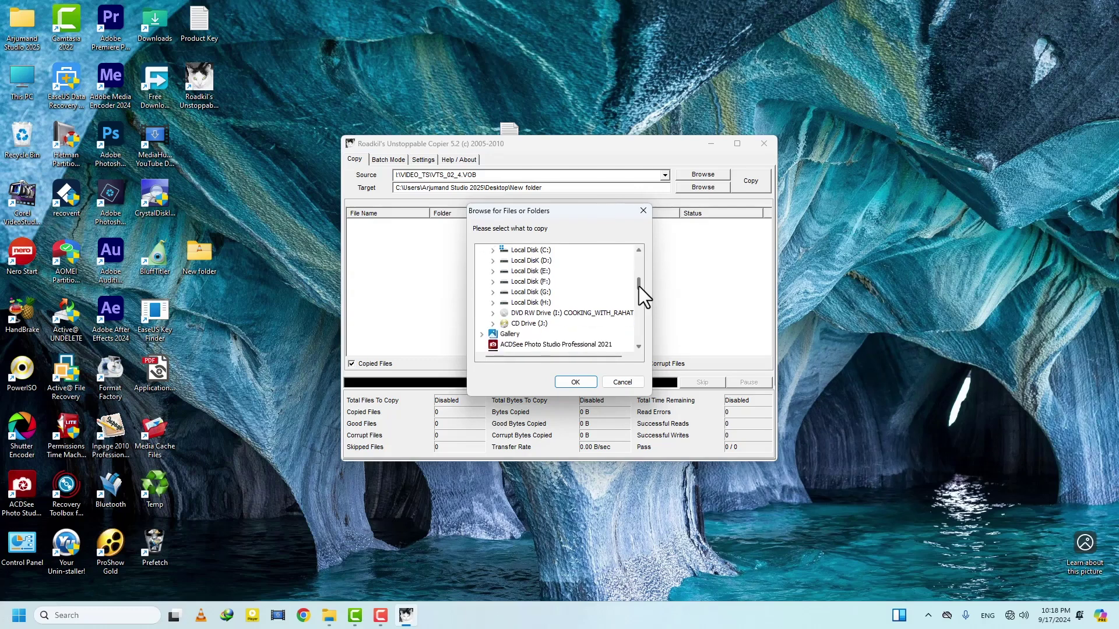
click(493, 314)
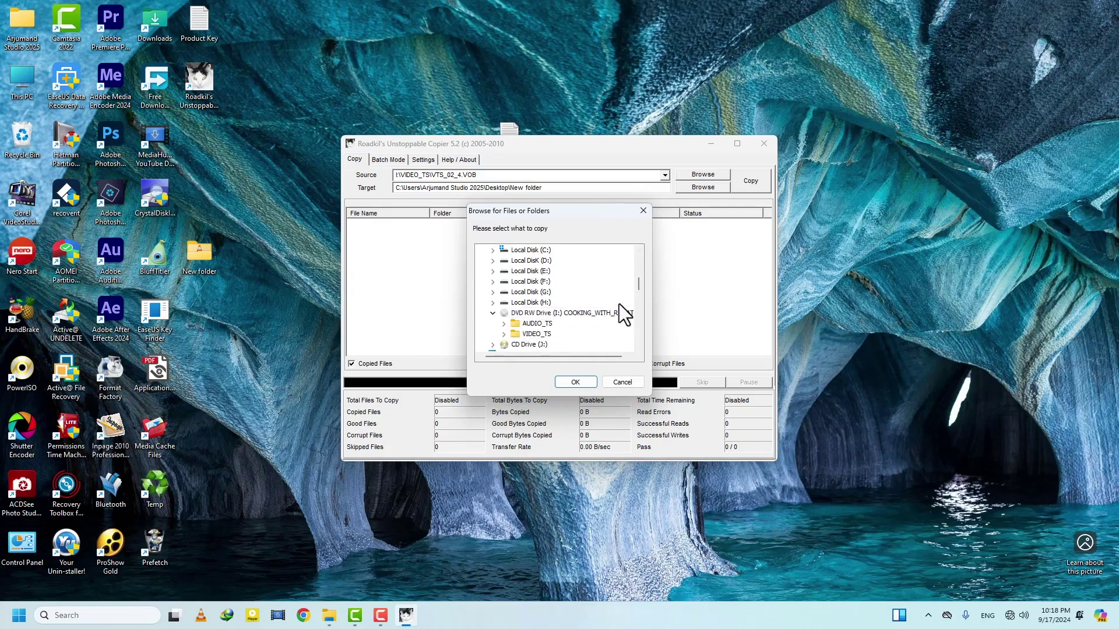
click(504, 334)
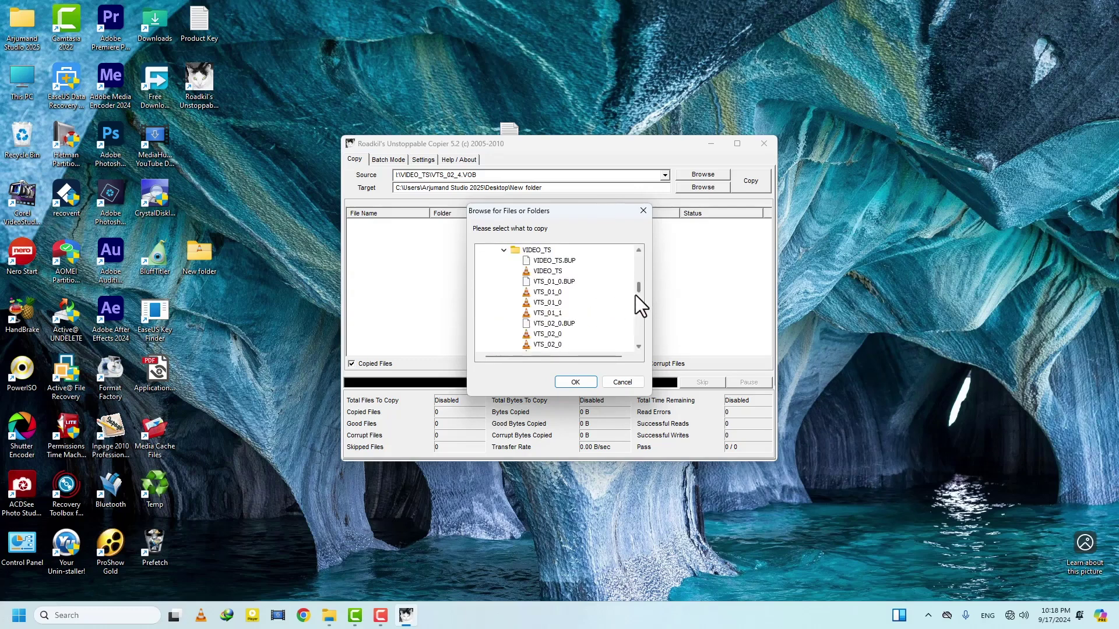
drag(636, 288, 637, 296)
click(548, 314)
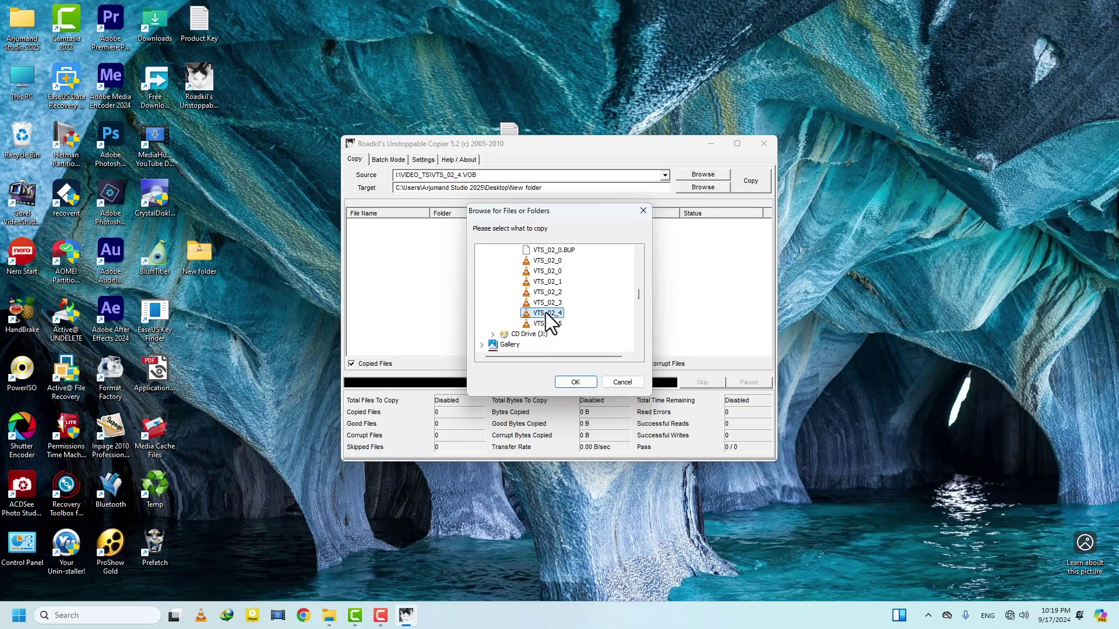
click(583, 383)
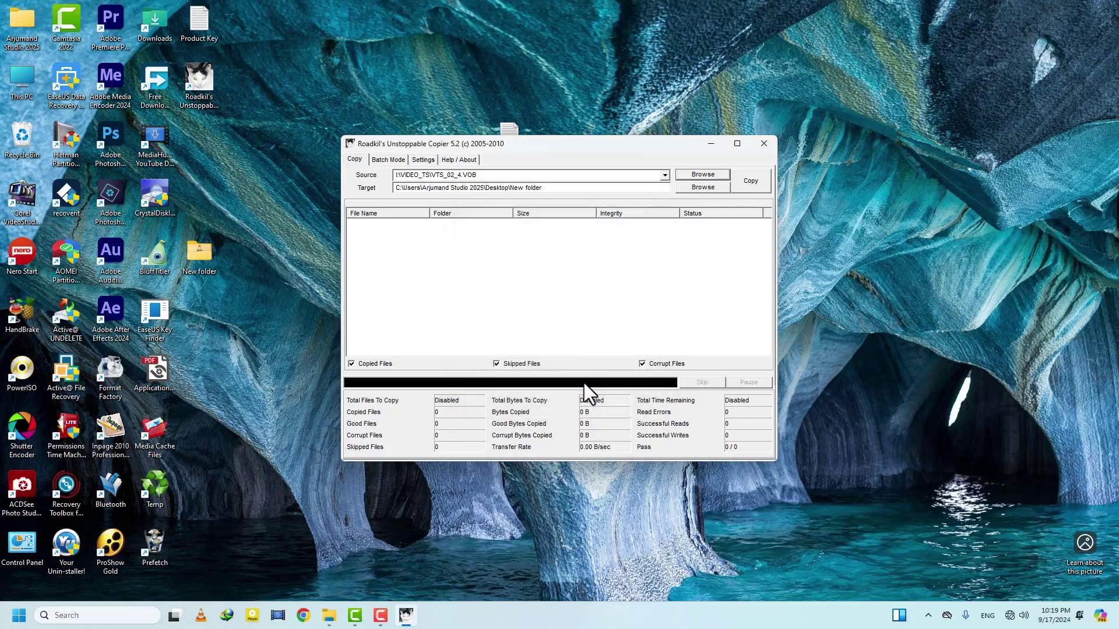
Start copying VTS_02_4.VOB to New folder, skip the rest of the file, and dismiss the summary.
click(750, 183)
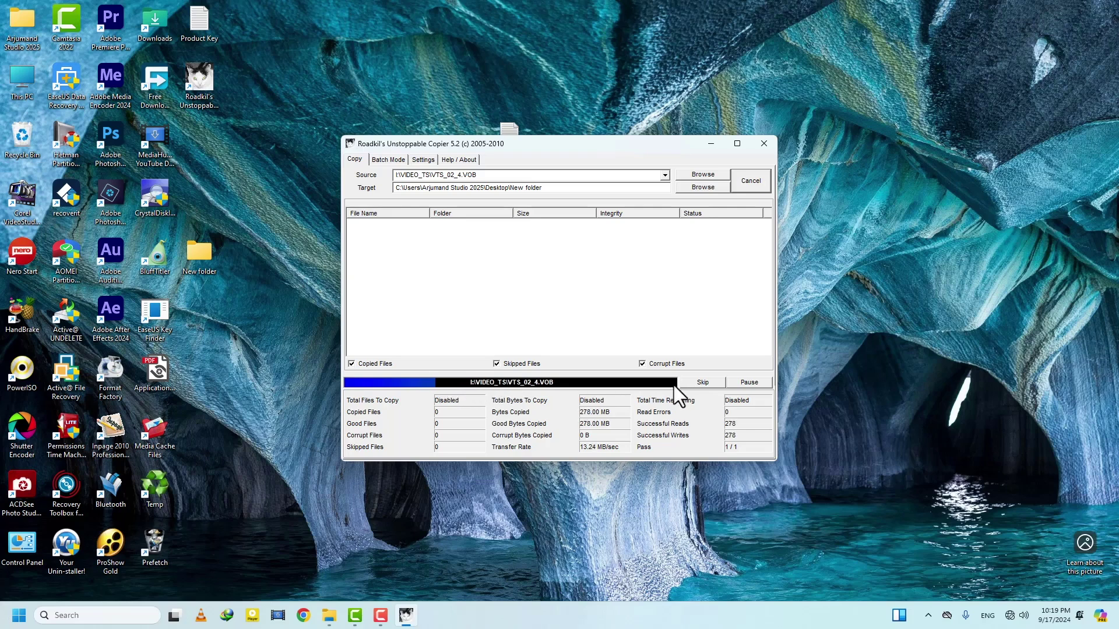
click(694, 384)
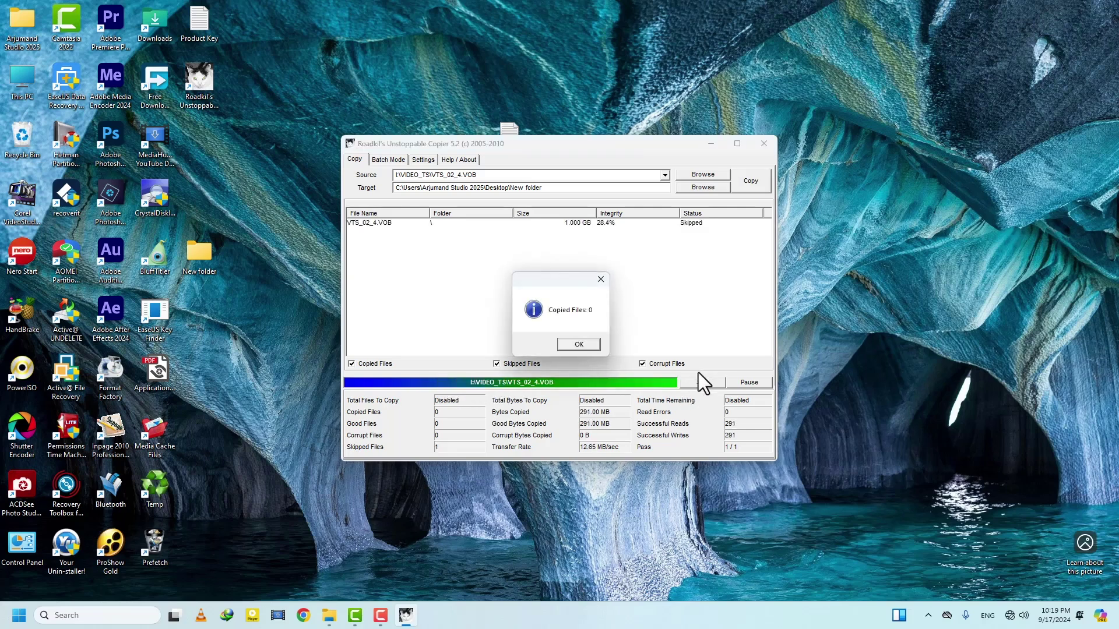
click(579, 345)
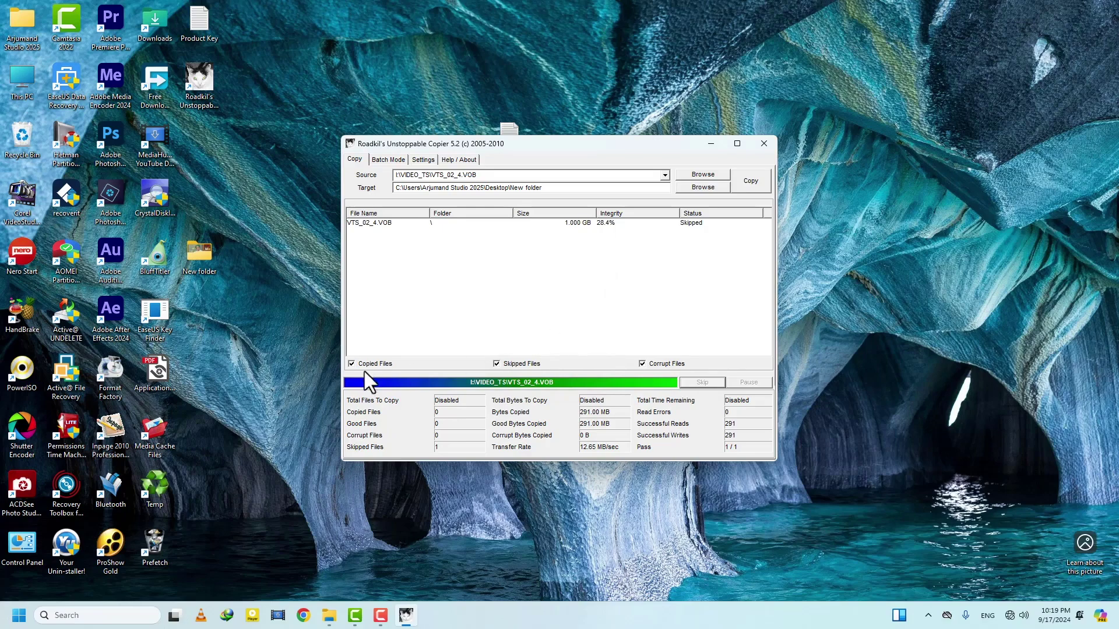
Play the copied VTS_02_4 video from New folder to check it, then close the player, the folder and Unstoppable Copier.
double_click(201, 255)
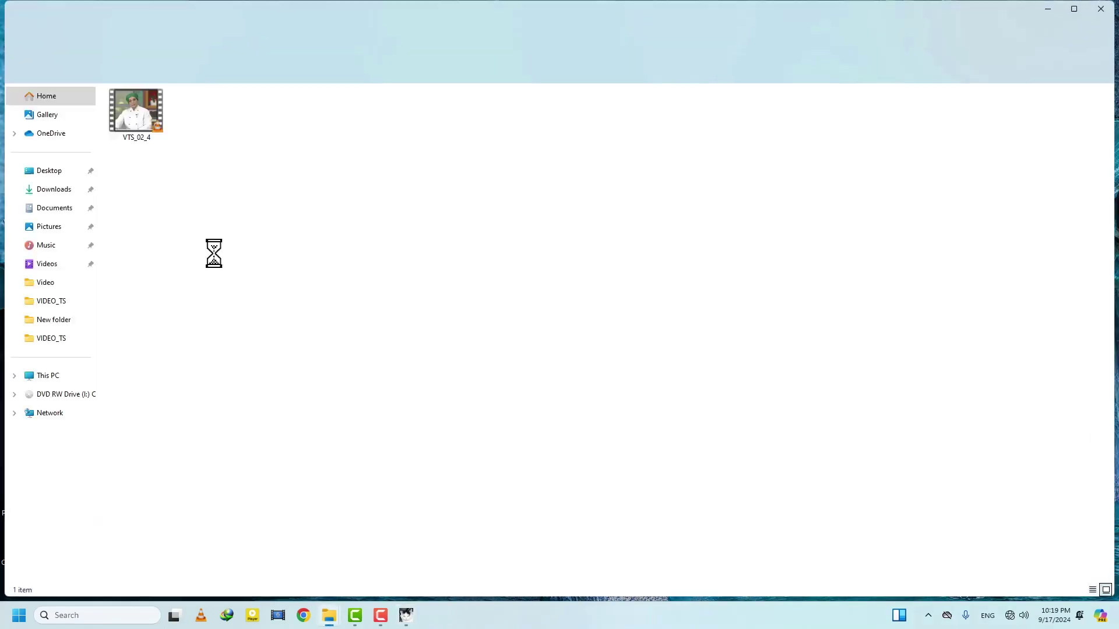
double_click(145, 124)
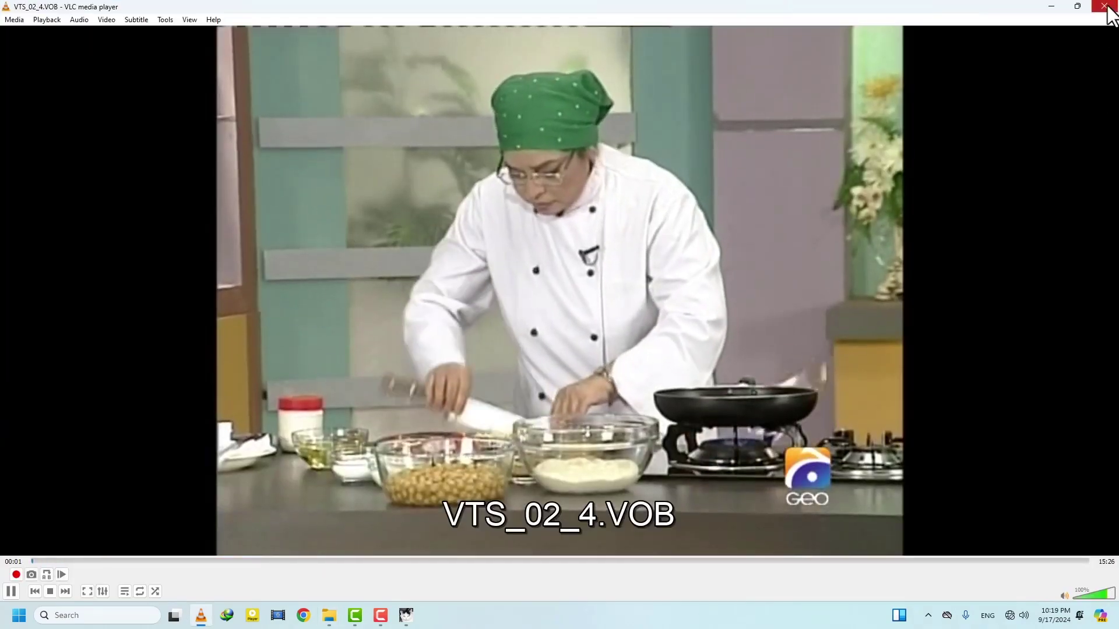
click(1103, 6)
click(1101, 8)
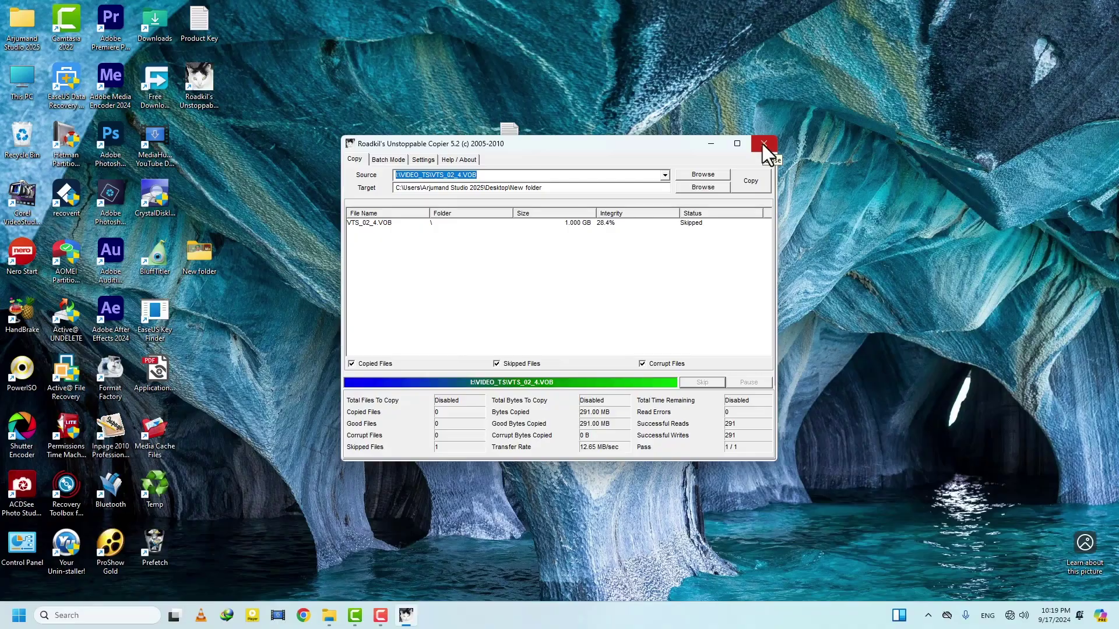
click(762, 145)
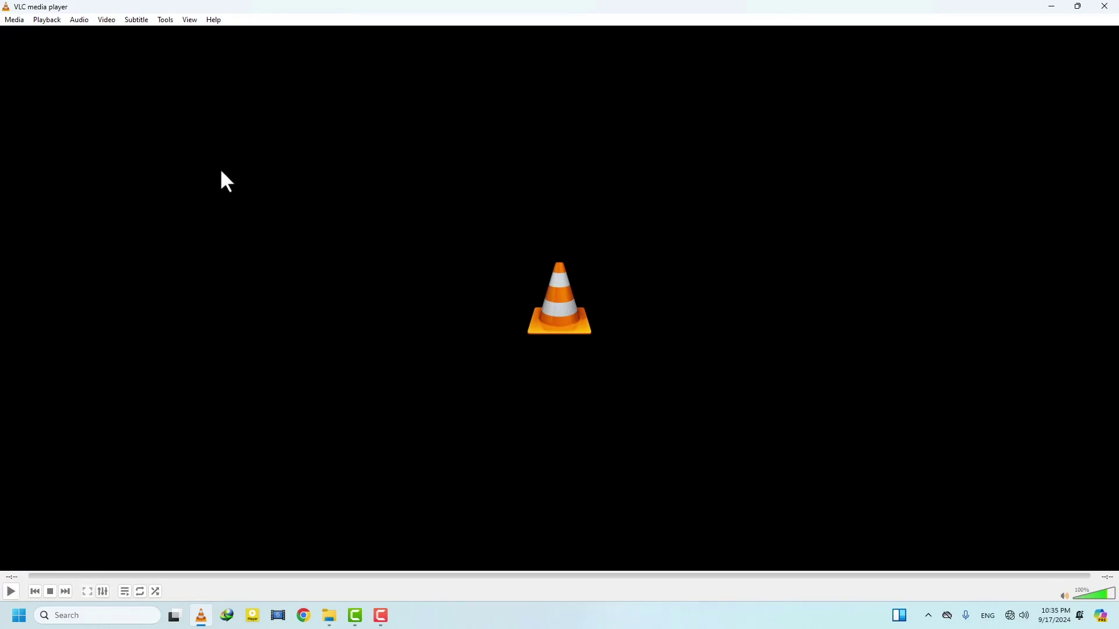
Enable the Advanced Controls in VLC media player, then record the opening of VTS_02_1 from the DVD's VIDEO_TS folder and stop playback.
click(190, 21)
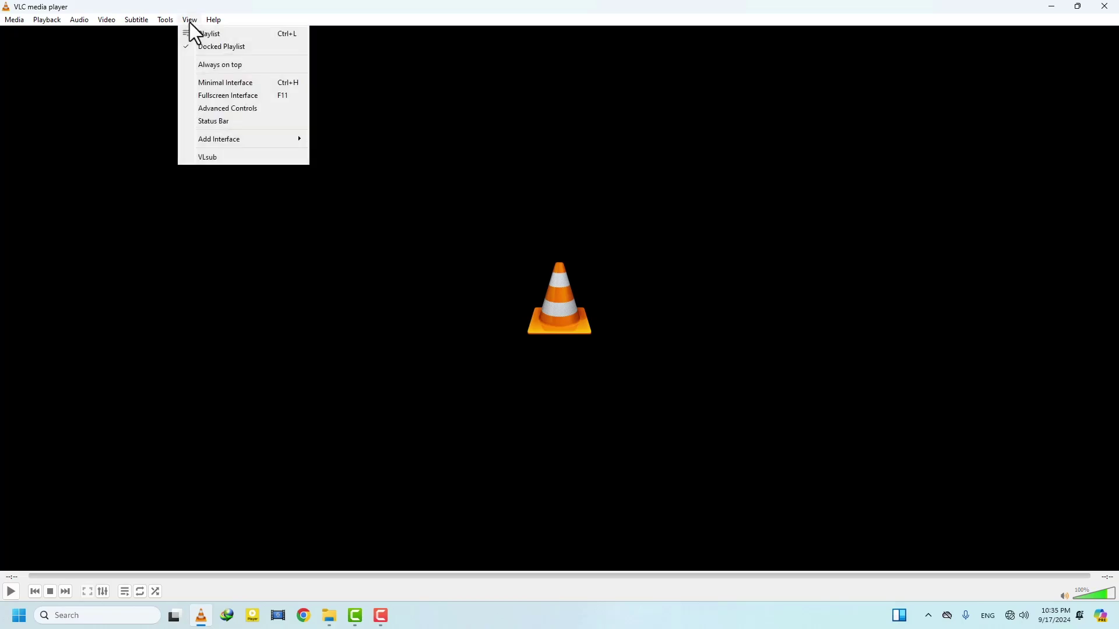
click(213, 110)
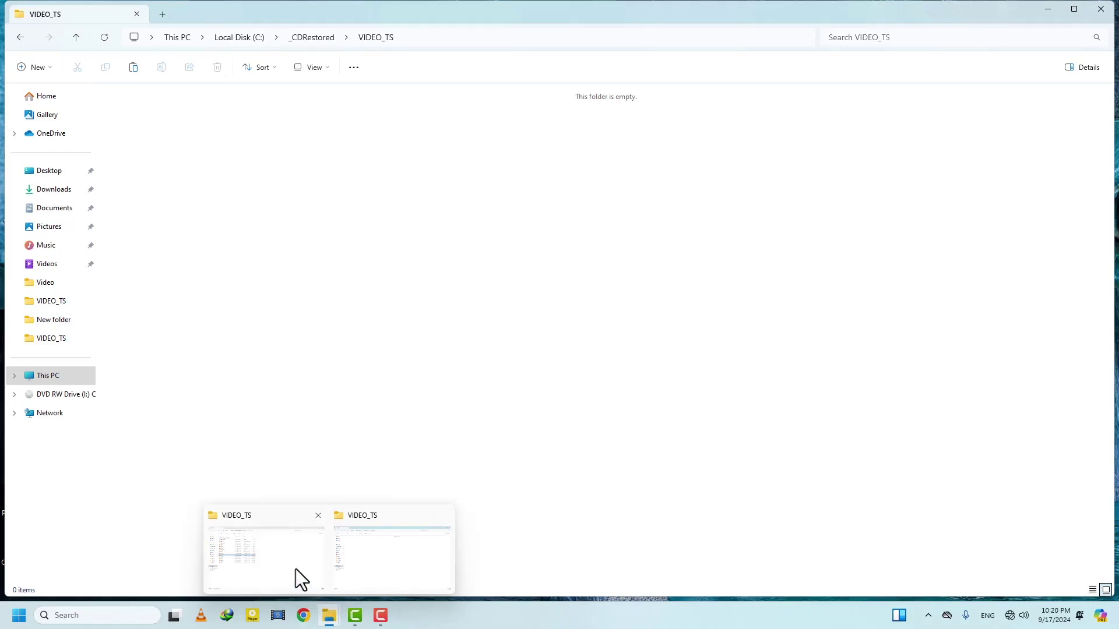
click(295, 568)
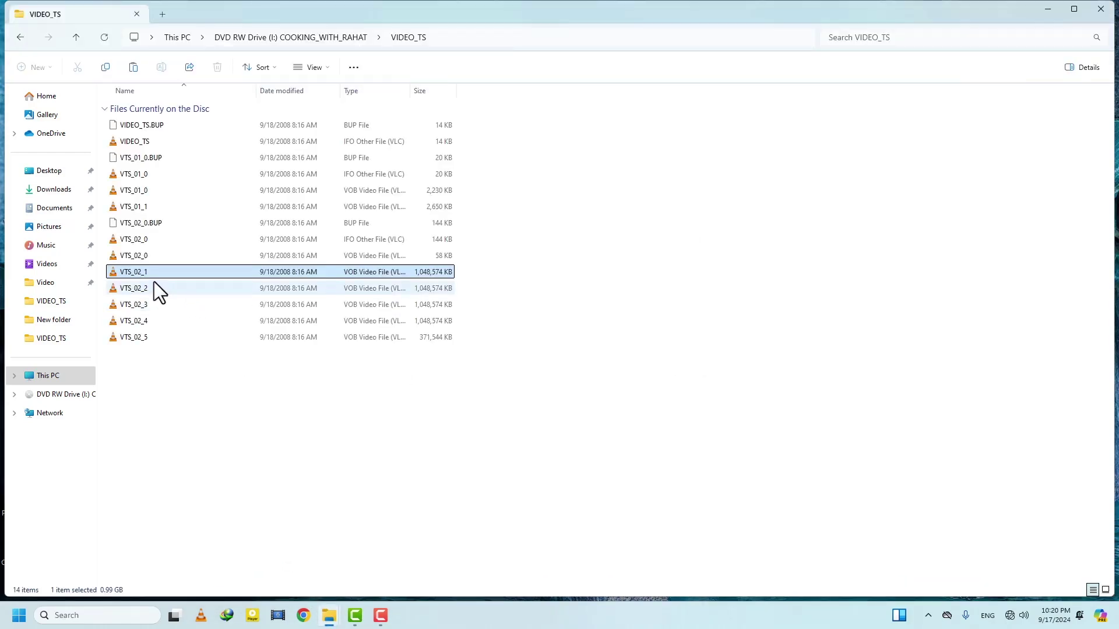
double_click(117, 273)
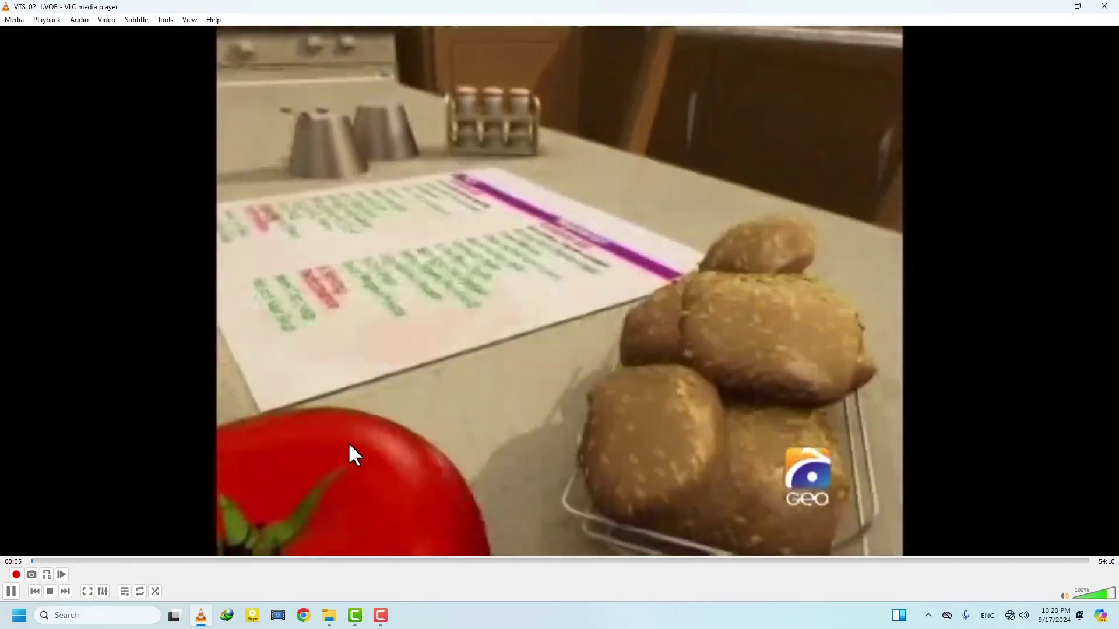
key(shift+r)
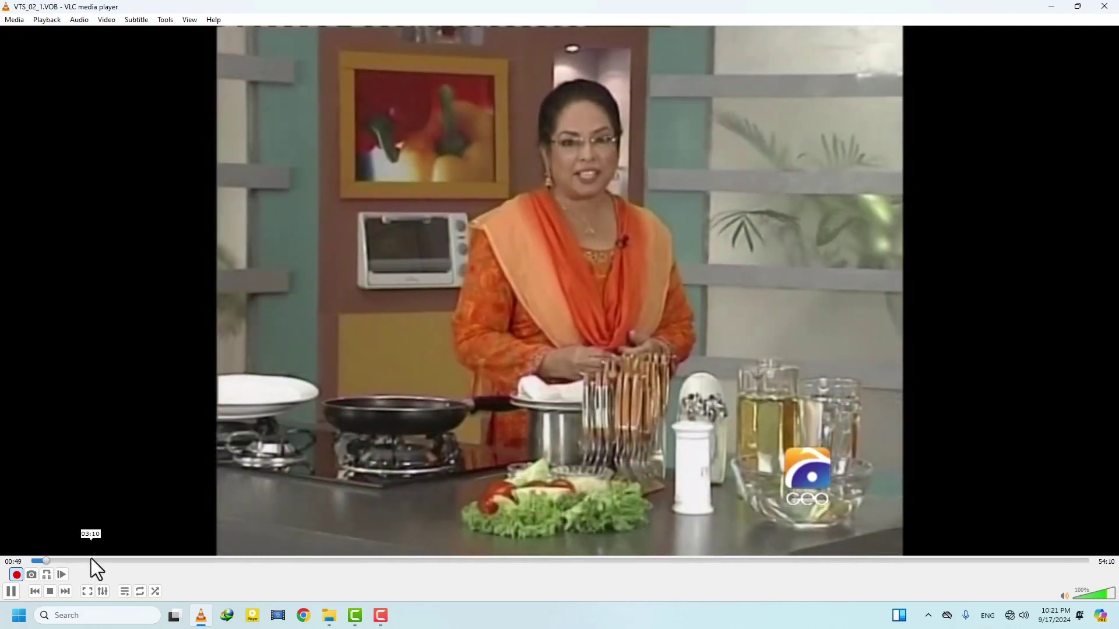
key(s)
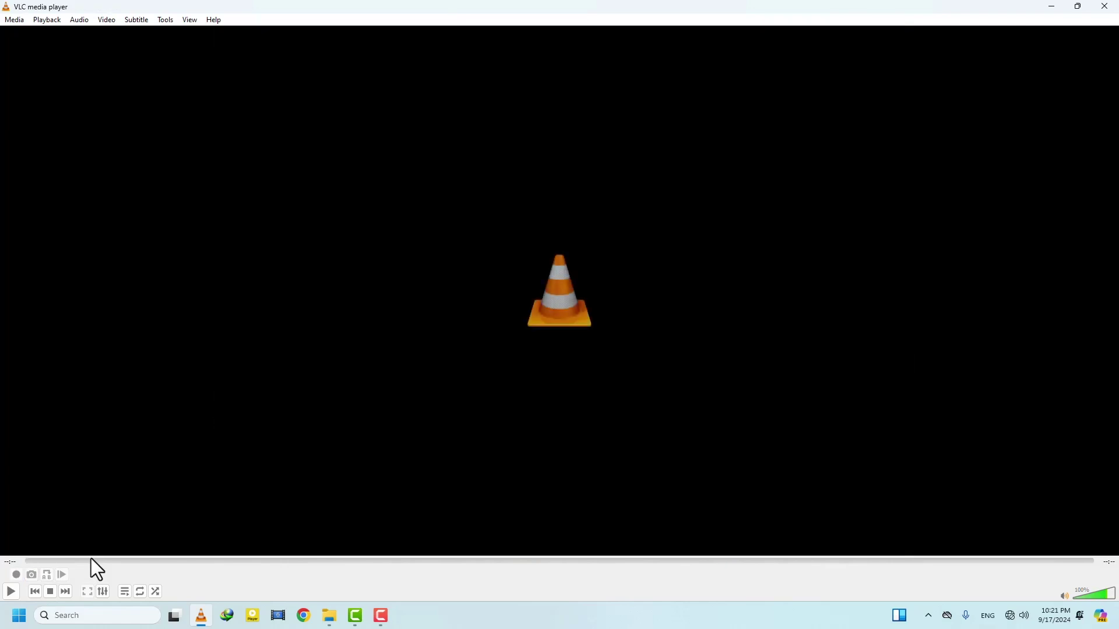
Find the recorded VTS_02_1 clip in the user folder's Videos folder, play it briefly, and return to the desktop.
click(1052, 7)
click(1047, 8)
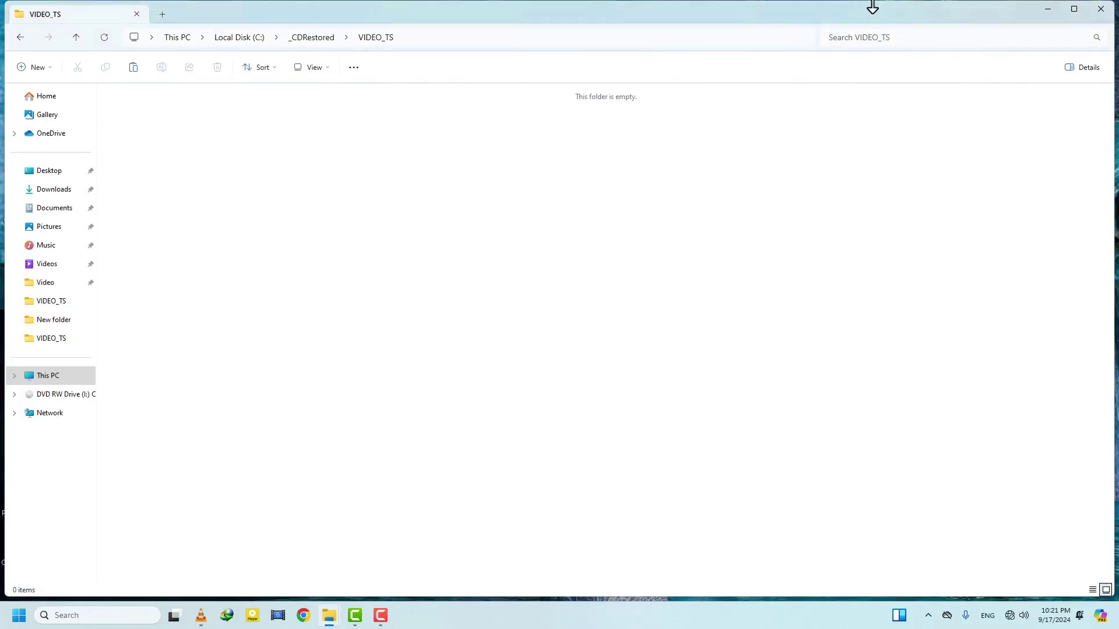
click(1101, 9)
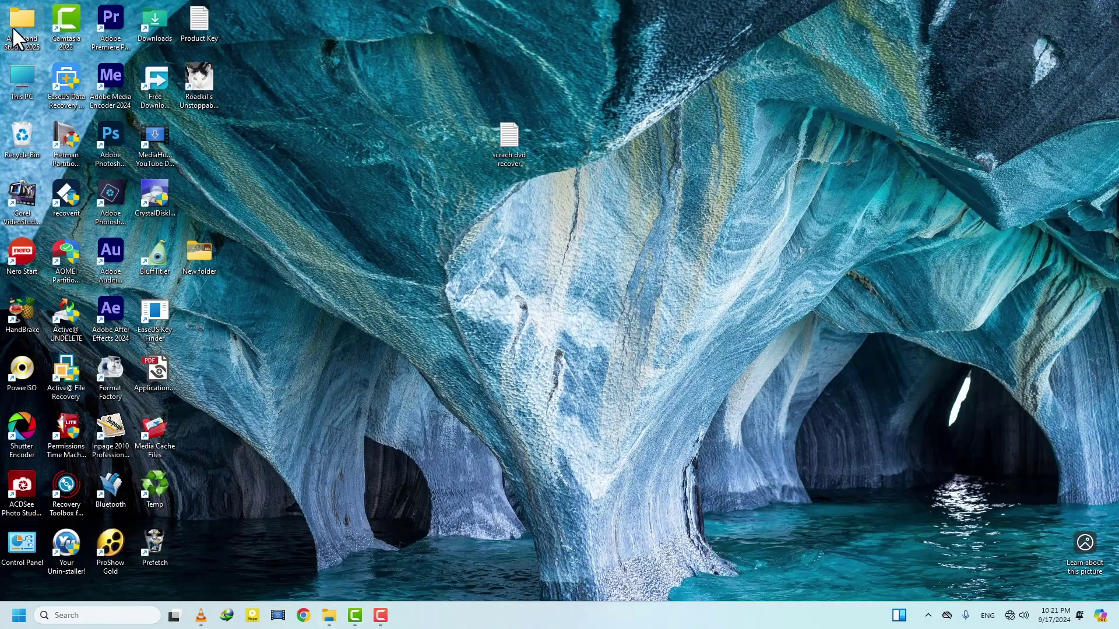
double_click(12, 27)
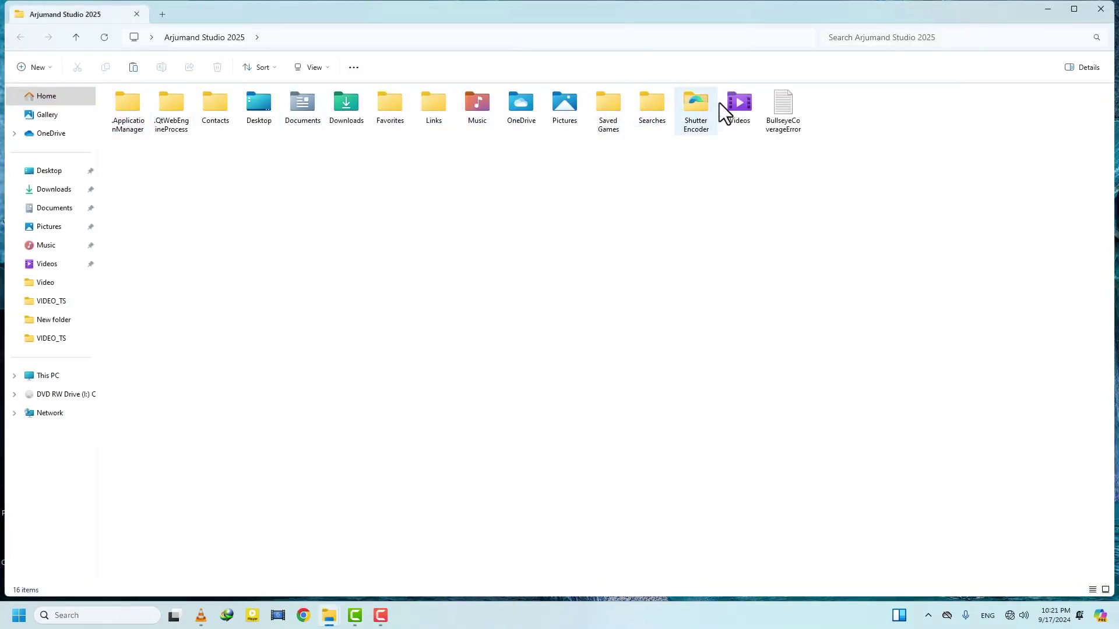
double_click(736, 102)
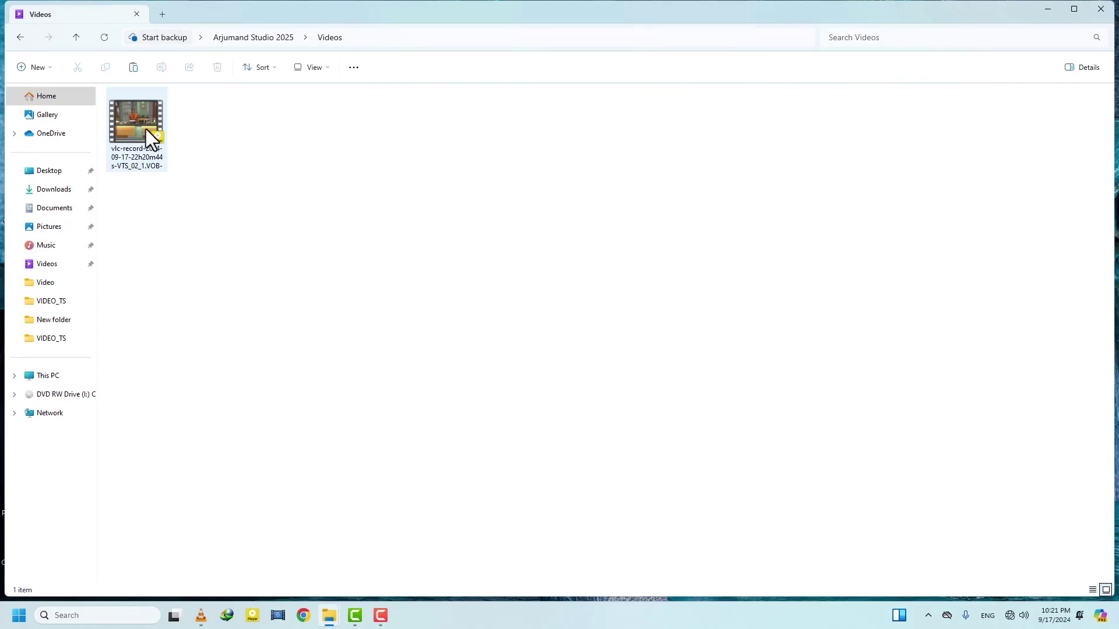
click(146, 129)
double_click(146, 129)
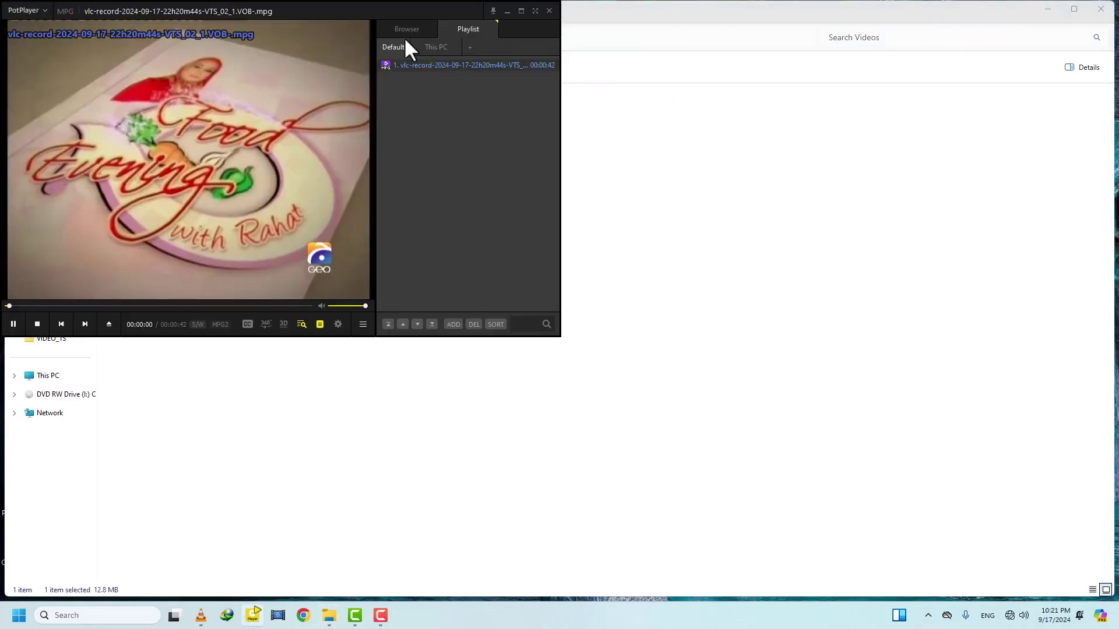
click(547, 10)
key(super+d)
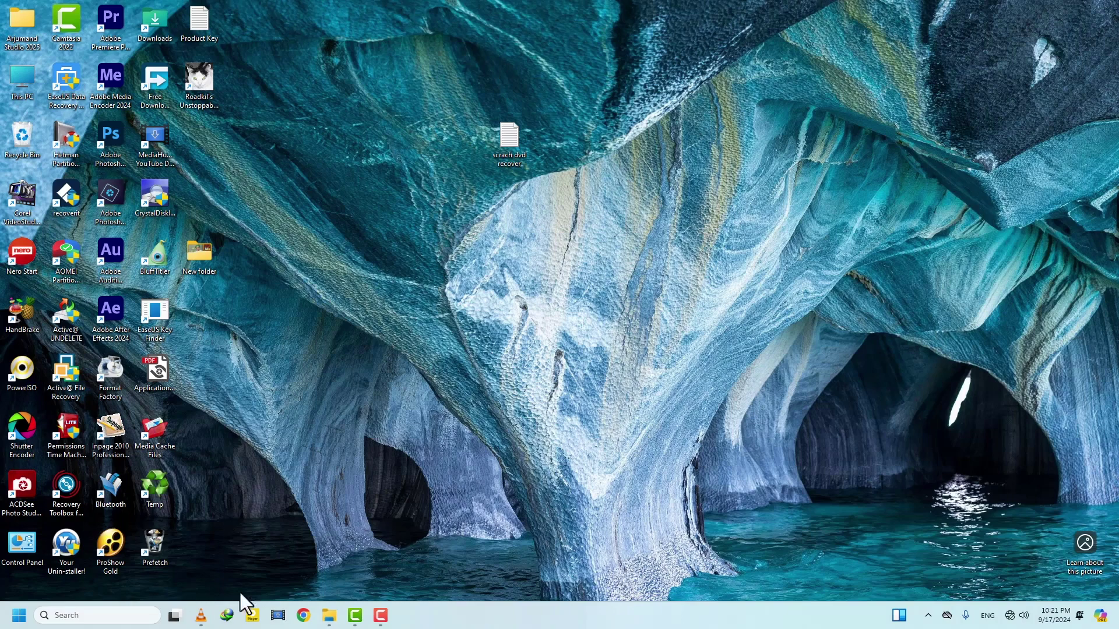
Switch to VLC, play VTS_02_1 again, jump to 00H:02m:00s, record a clip from there, and stop playback.
click(201, 615)
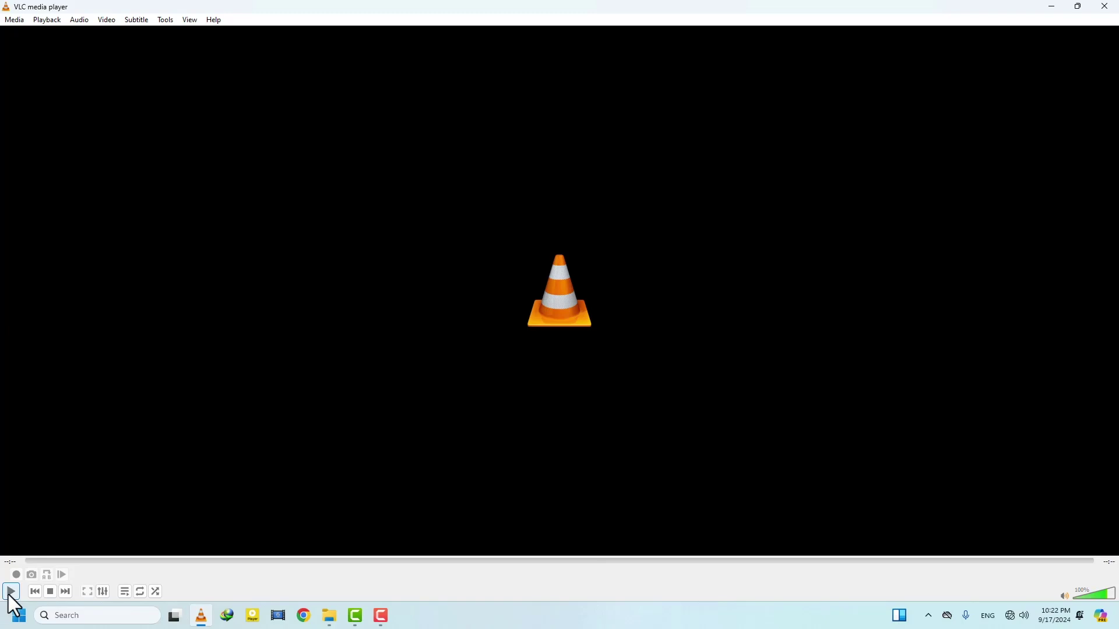
click(9, 593)
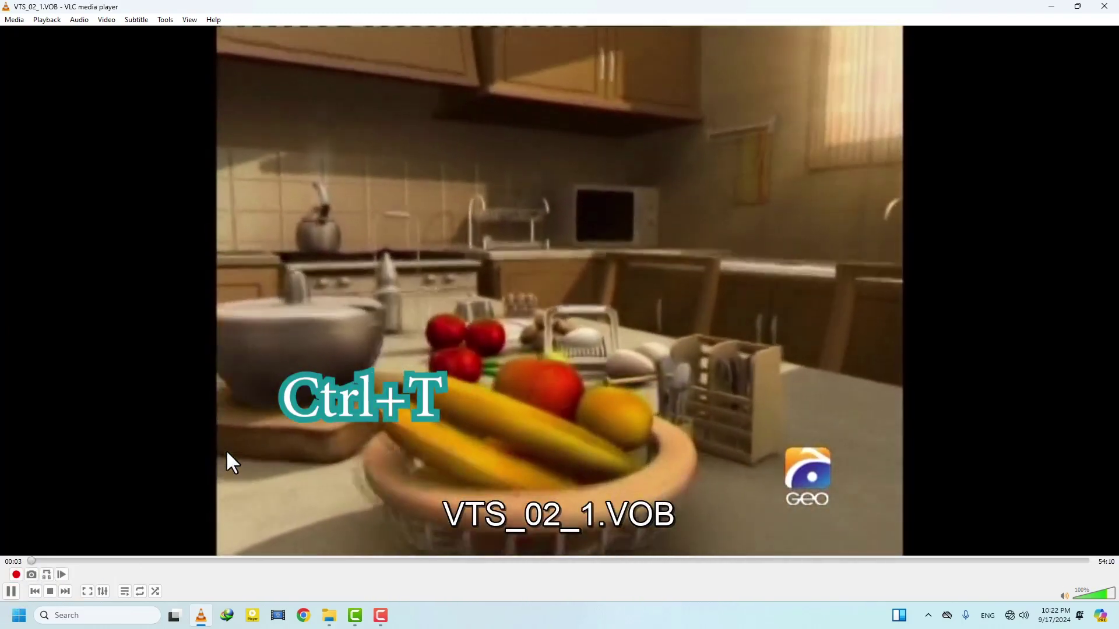
key(ctrl+t)
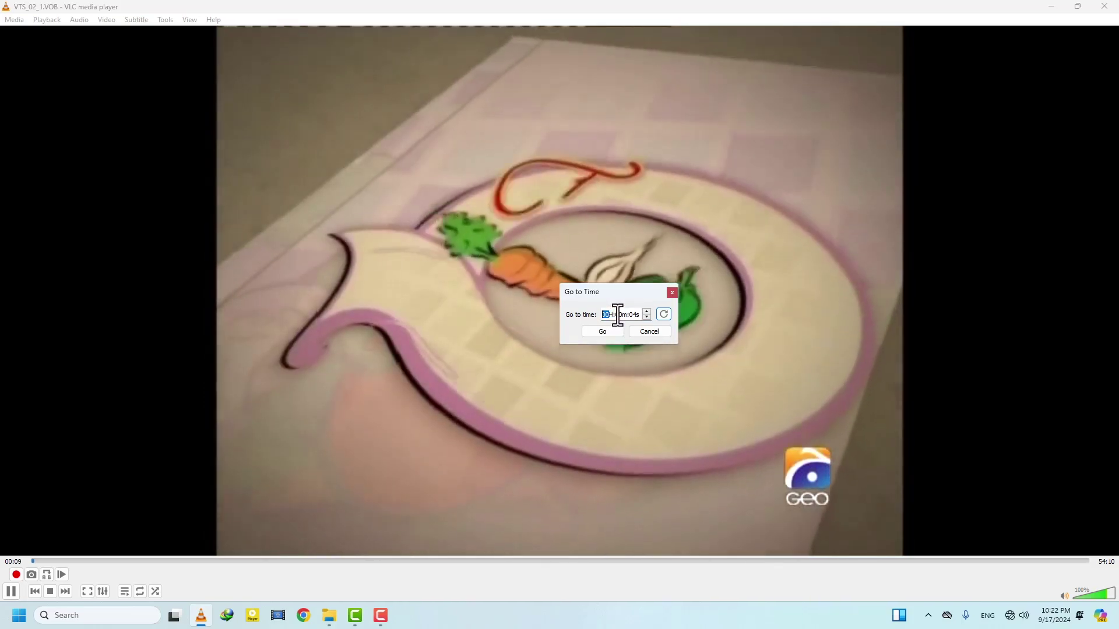
click(621, 315)
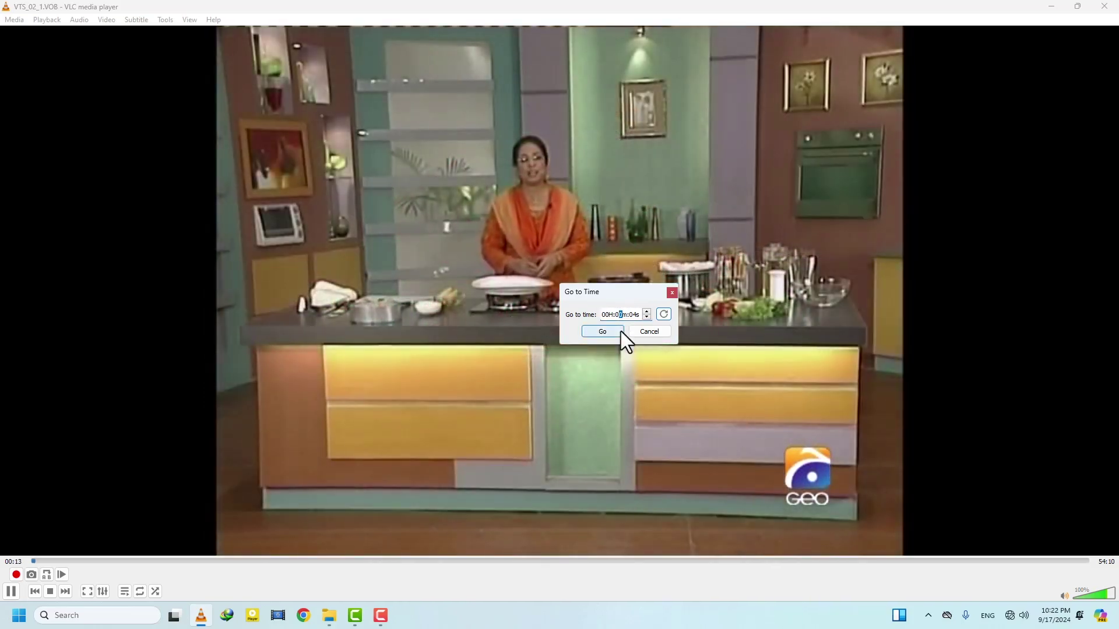
text(2)
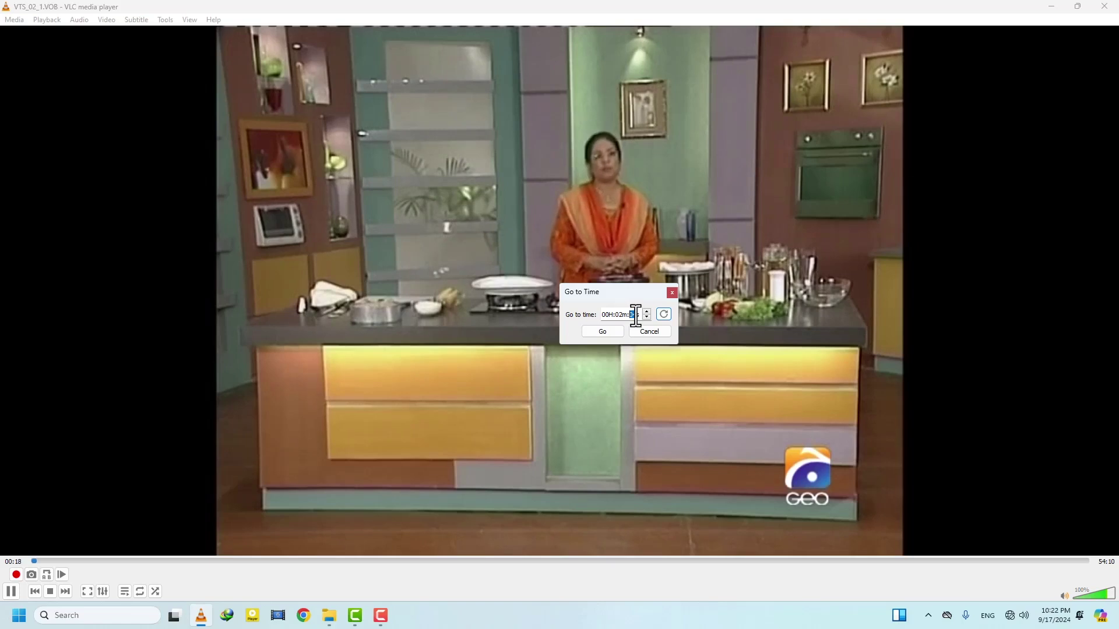
click(636, 316)
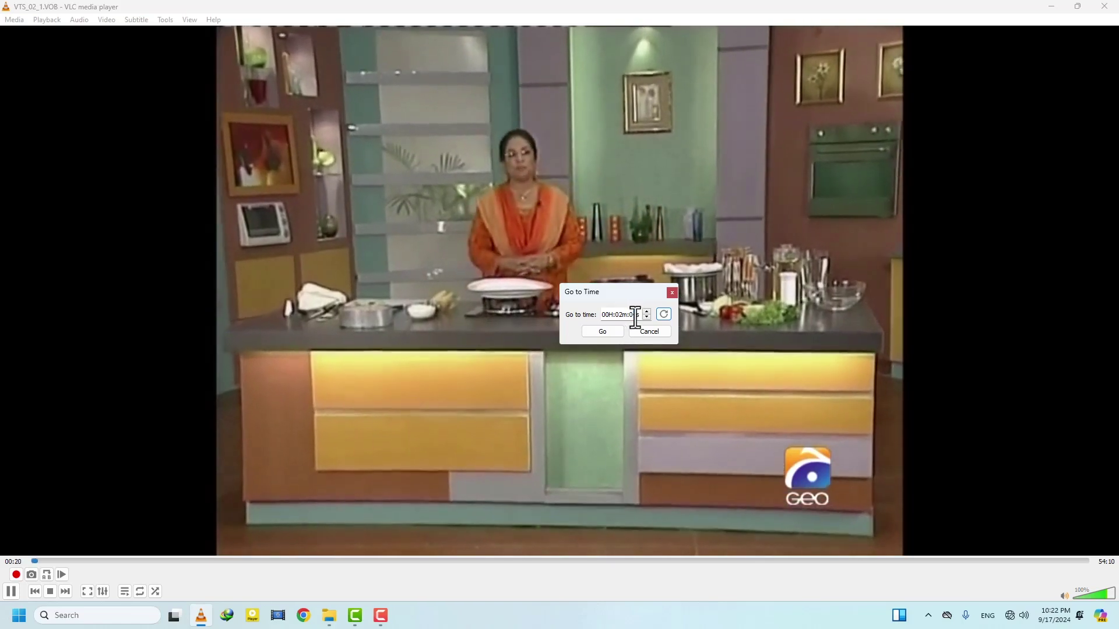
key(BackSpace)
text(0)
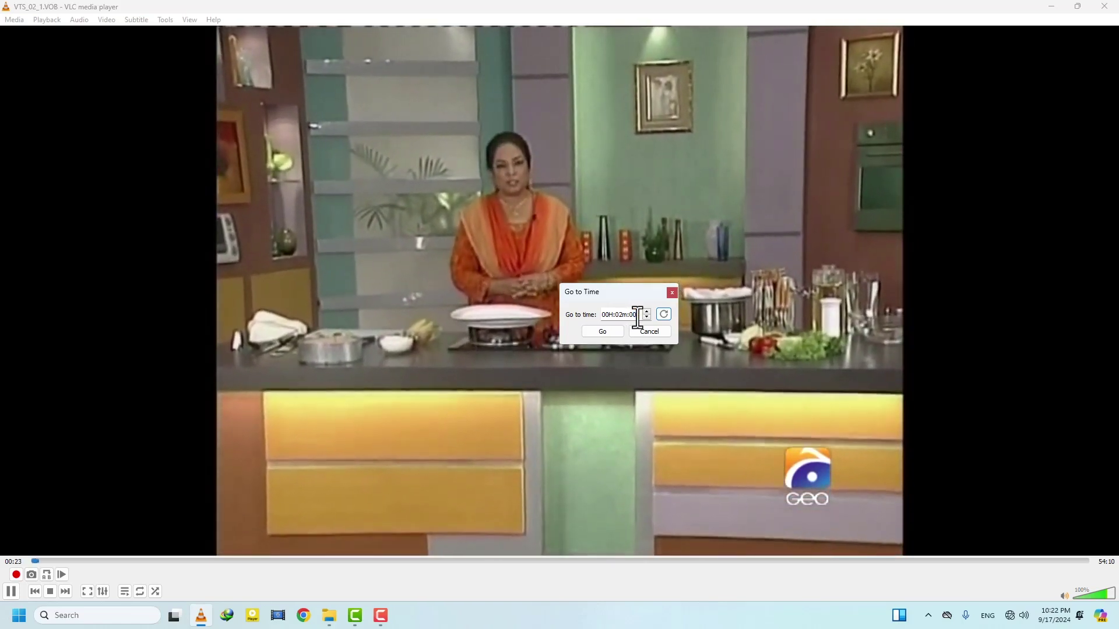
click(614, 332)
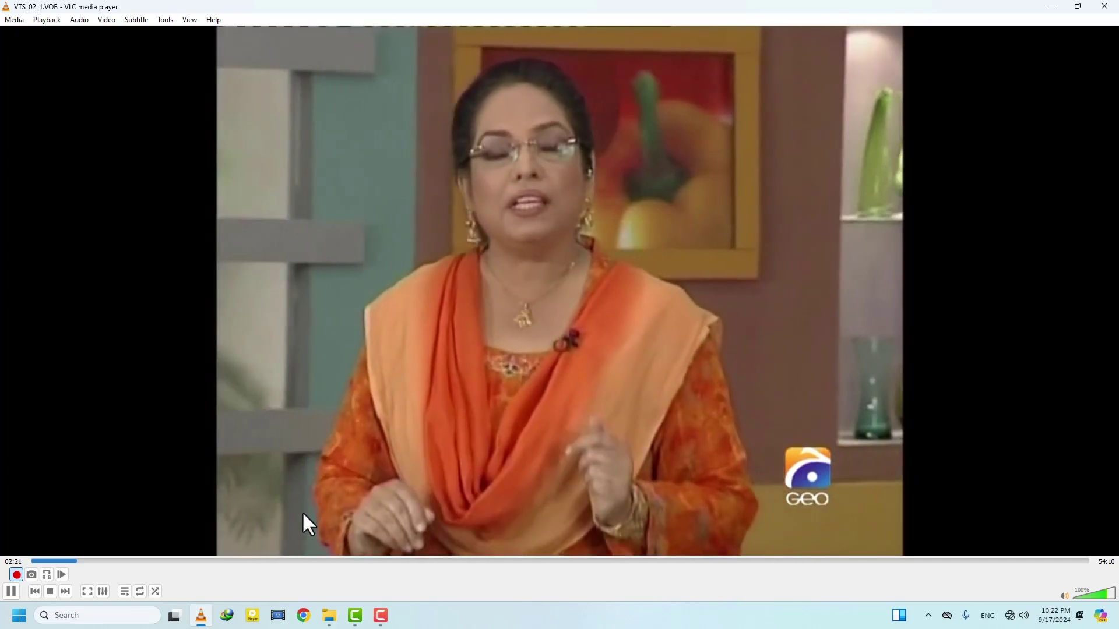
key(s)
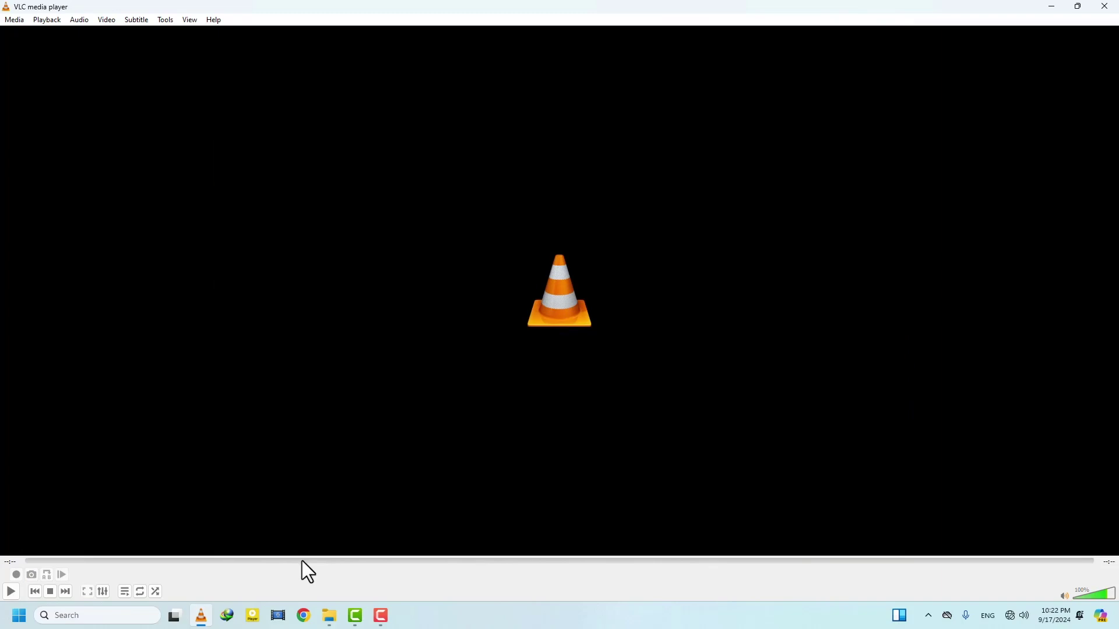
Restart VTS_02_1, pause it, and jump to 00H:30m:29s.
click(10, 592)
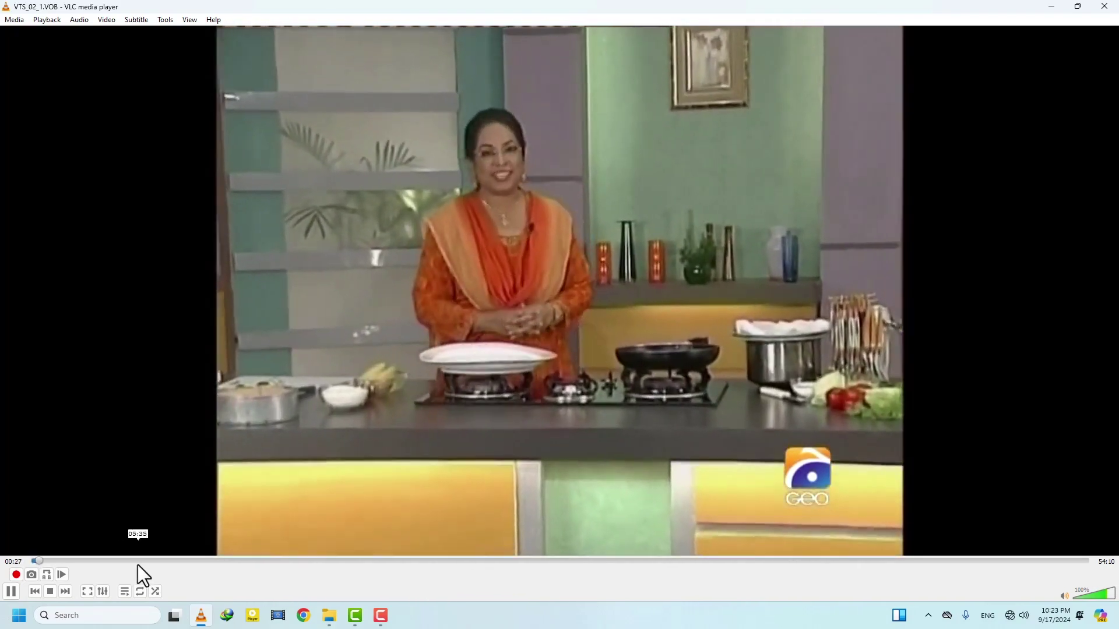
key(space)
key(ctrl+t)
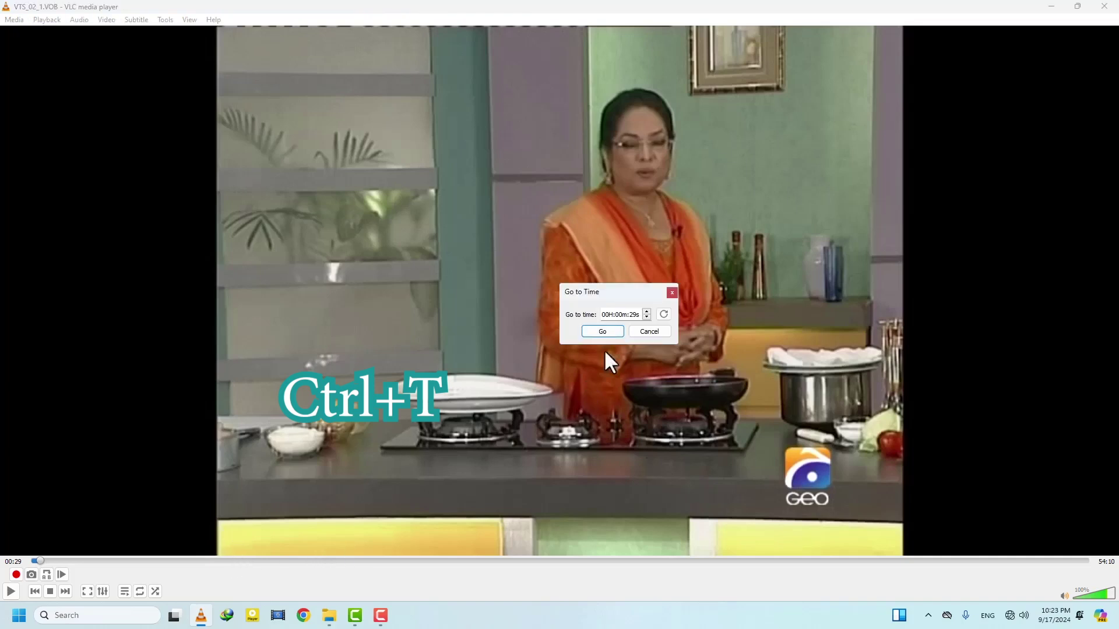
double_click(622, 315)
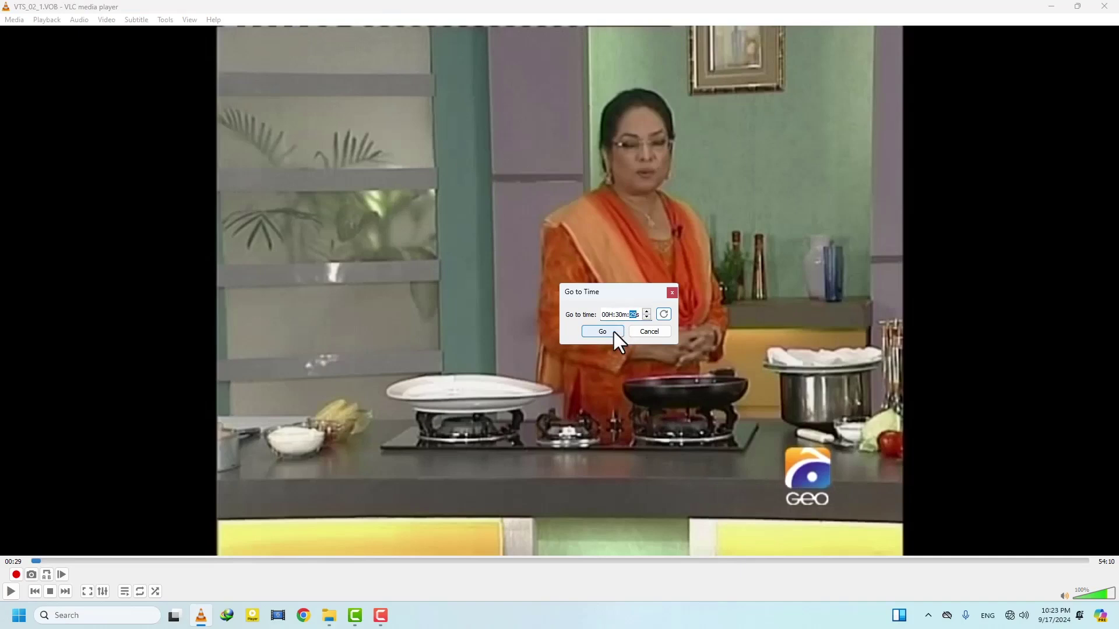
click(616, 330)
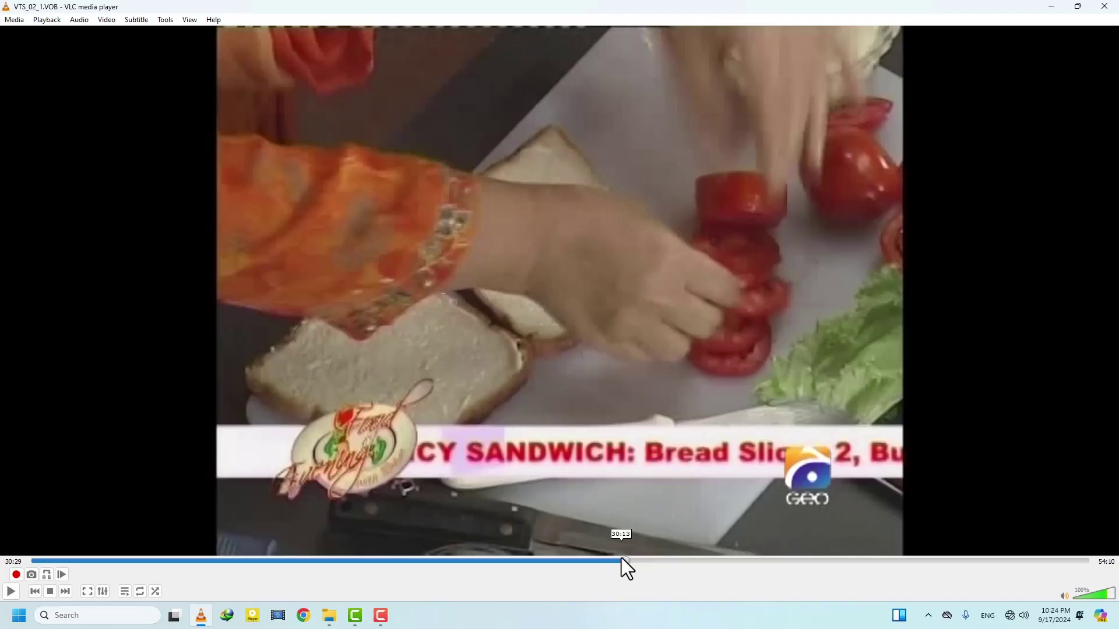
key(shift+r)
key(s)
key(ctrl+t)
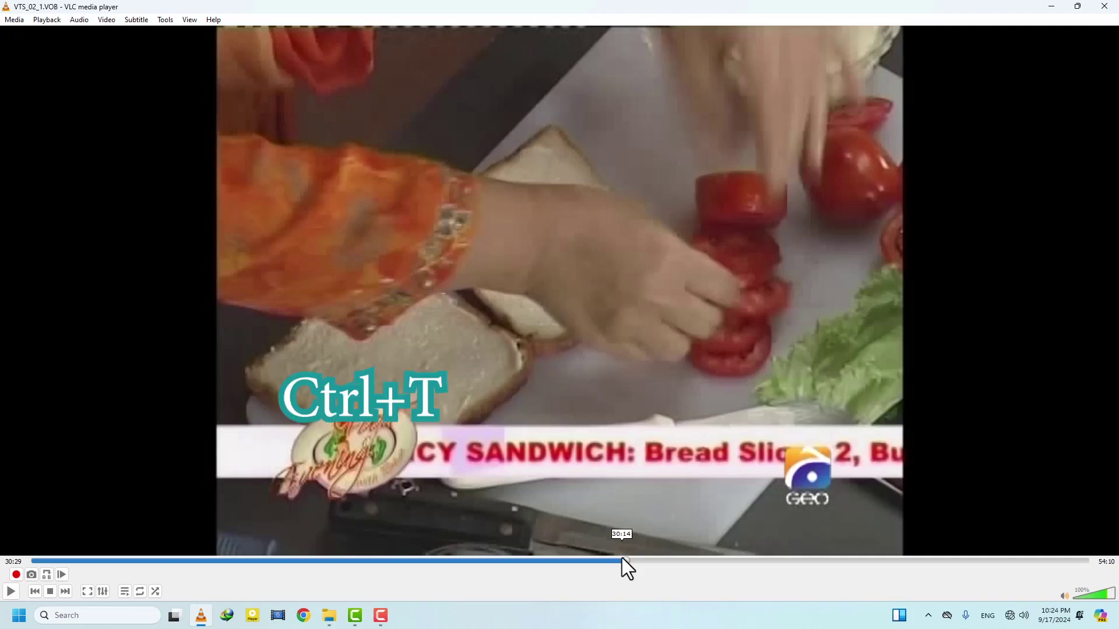